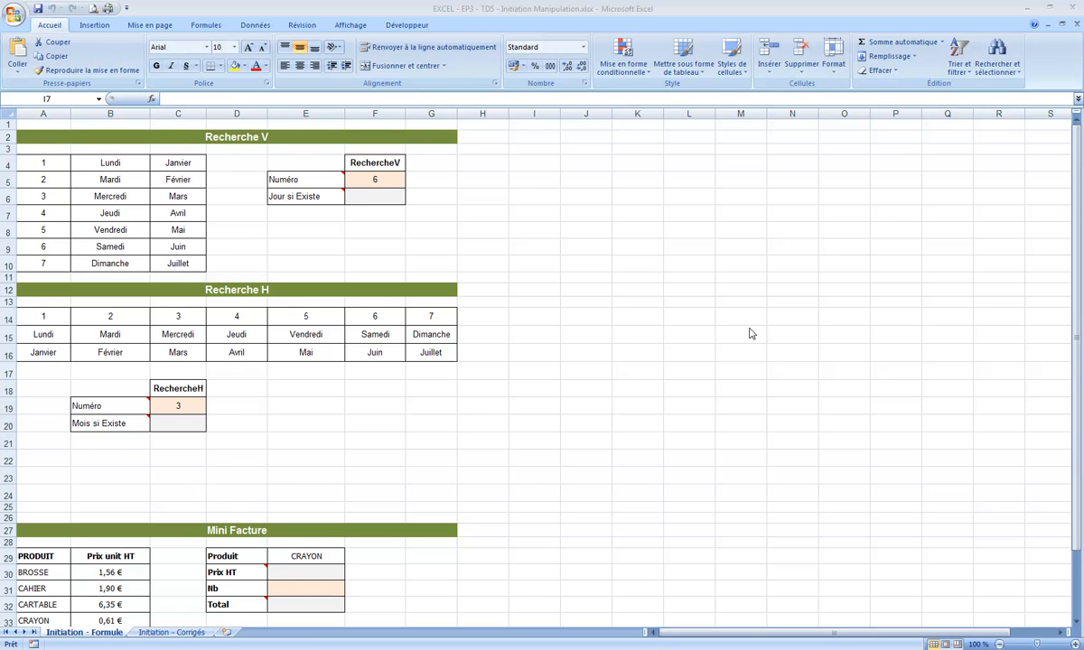
Enter =RECHERCHEV(F5;A4:C10;2;FAUX) in cell F6, beside Jour si Existe.
left_click(364, 197)
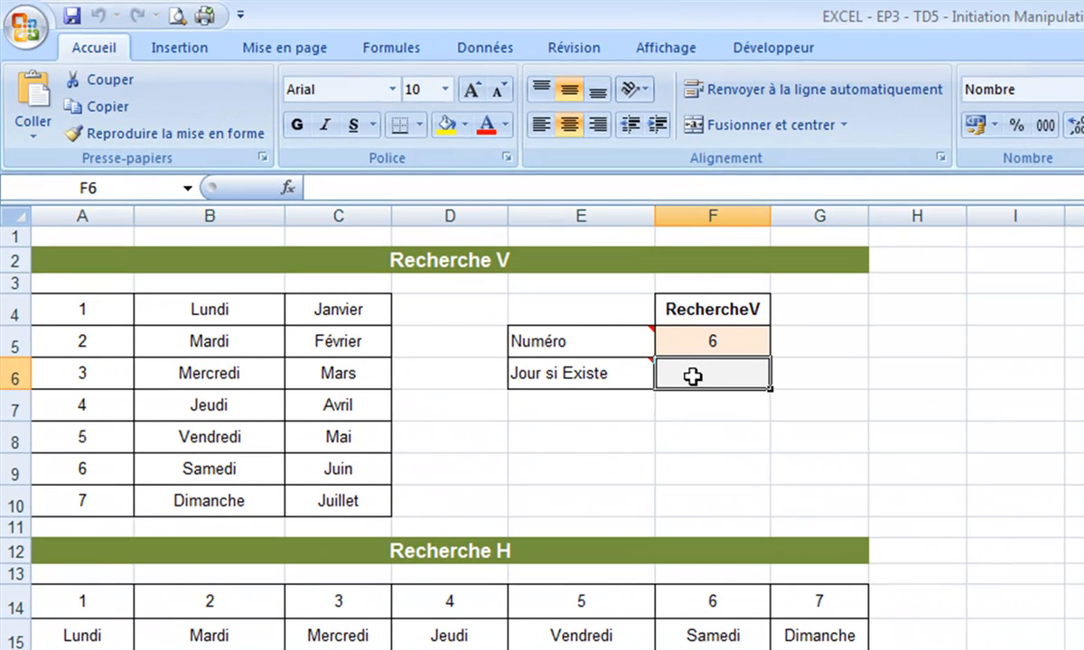
type("=")
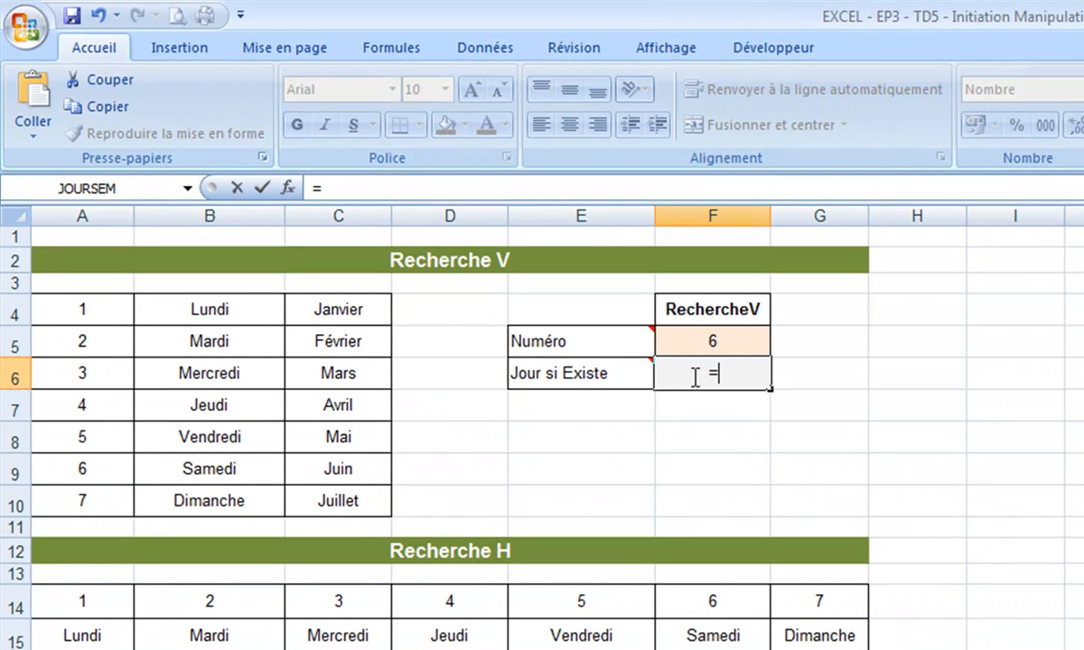
type("RECHERCHE")
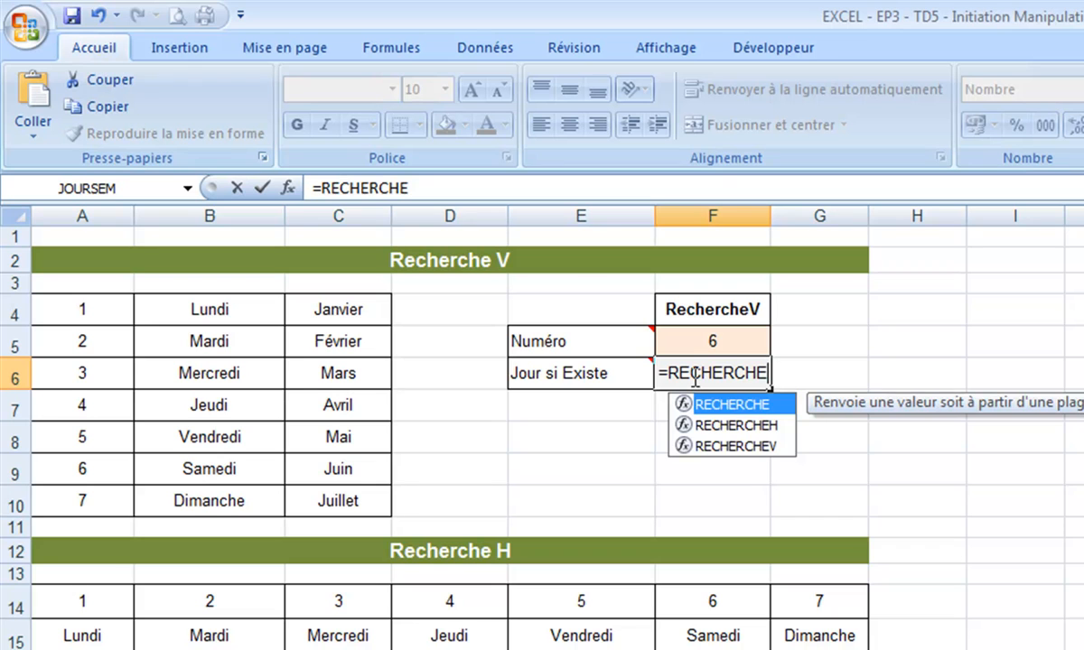
type("V(")
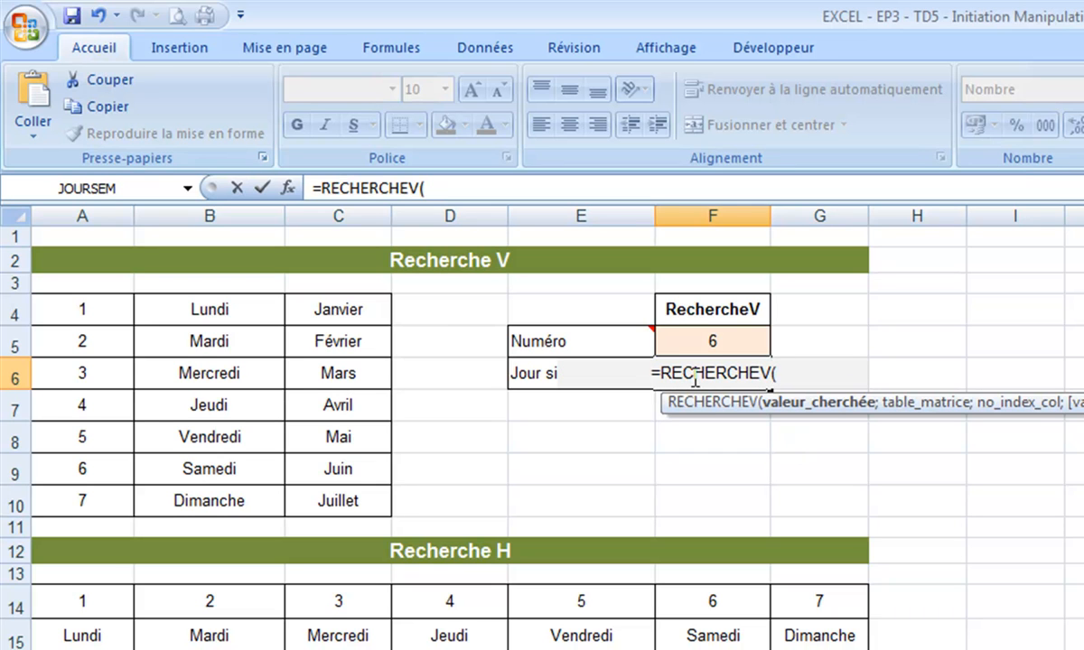
left_click(699, 332)
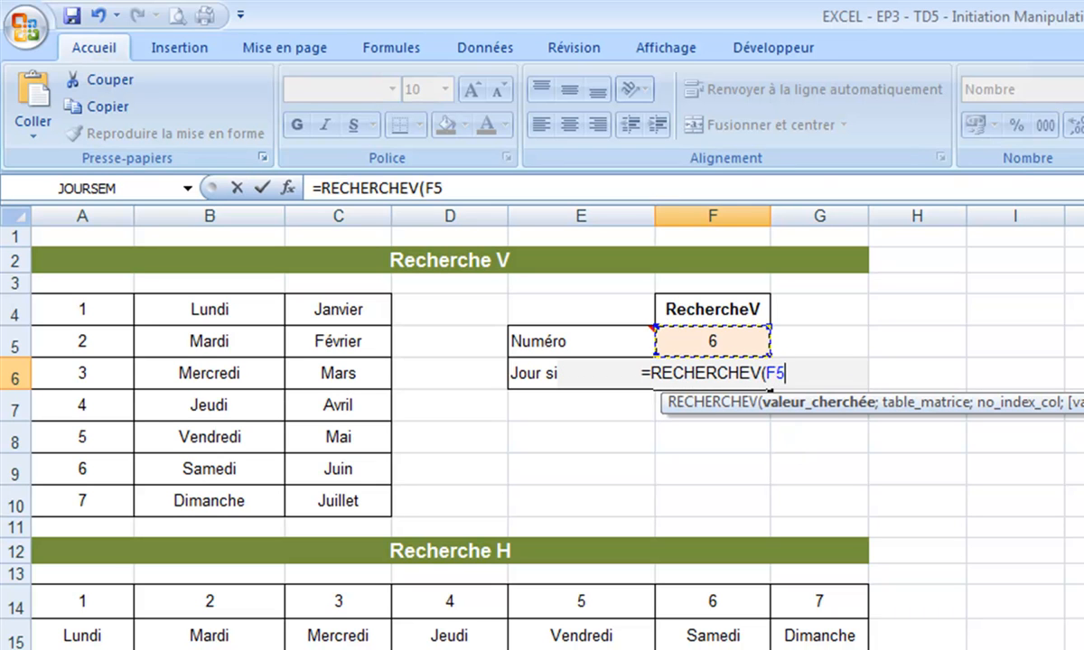
type(";")
left_click(74, 310)
left_click_drag(74, 310, 370, 496)
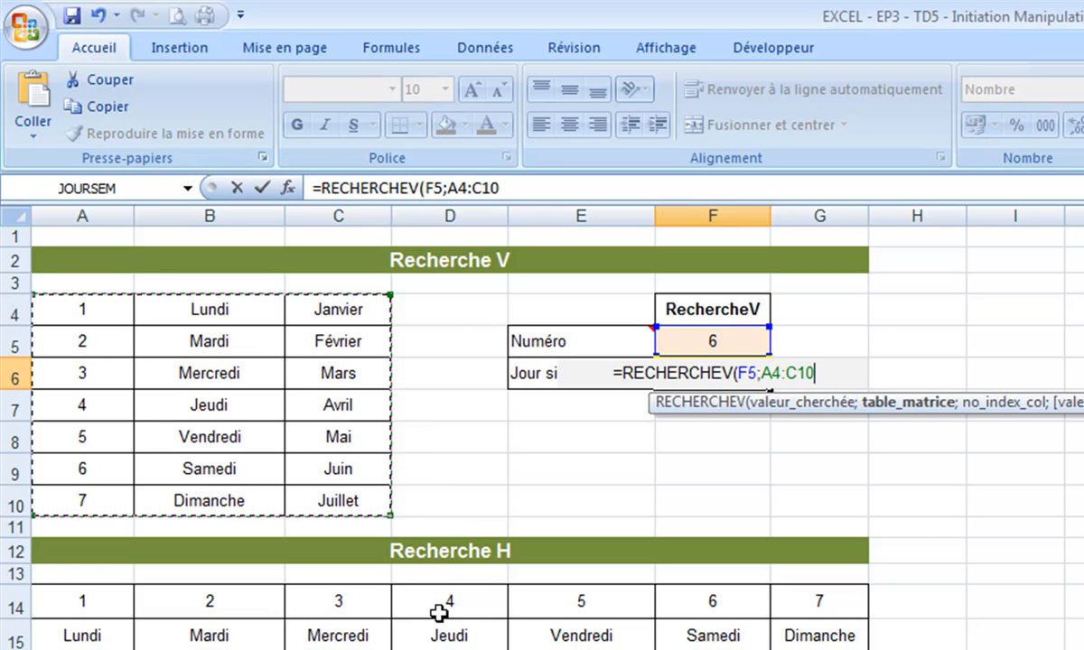
type(";")
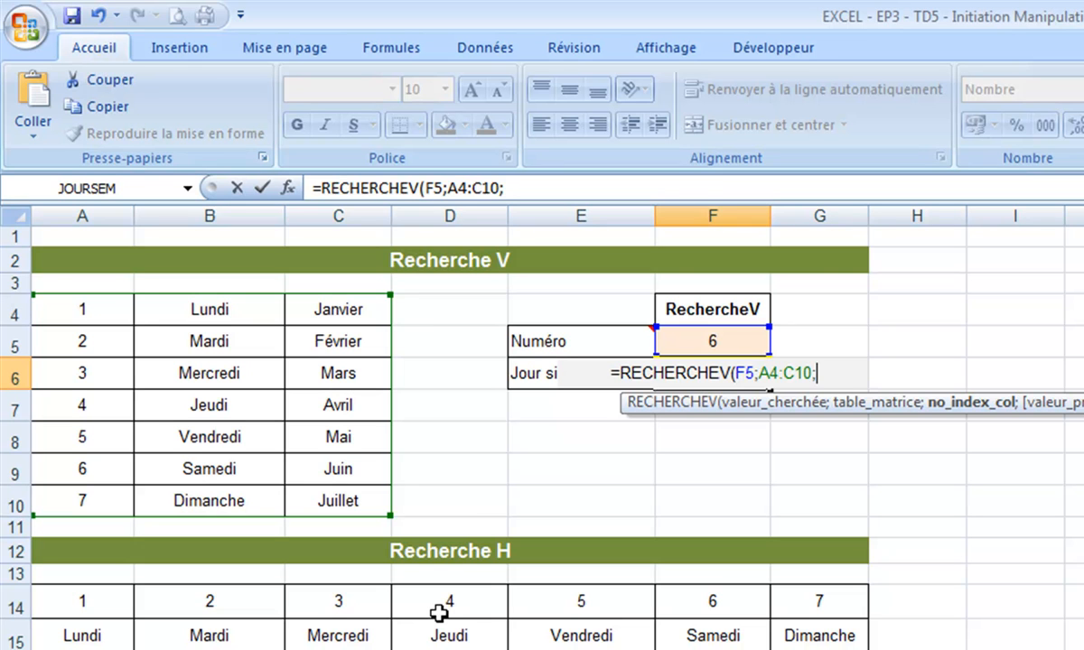
type("2;")
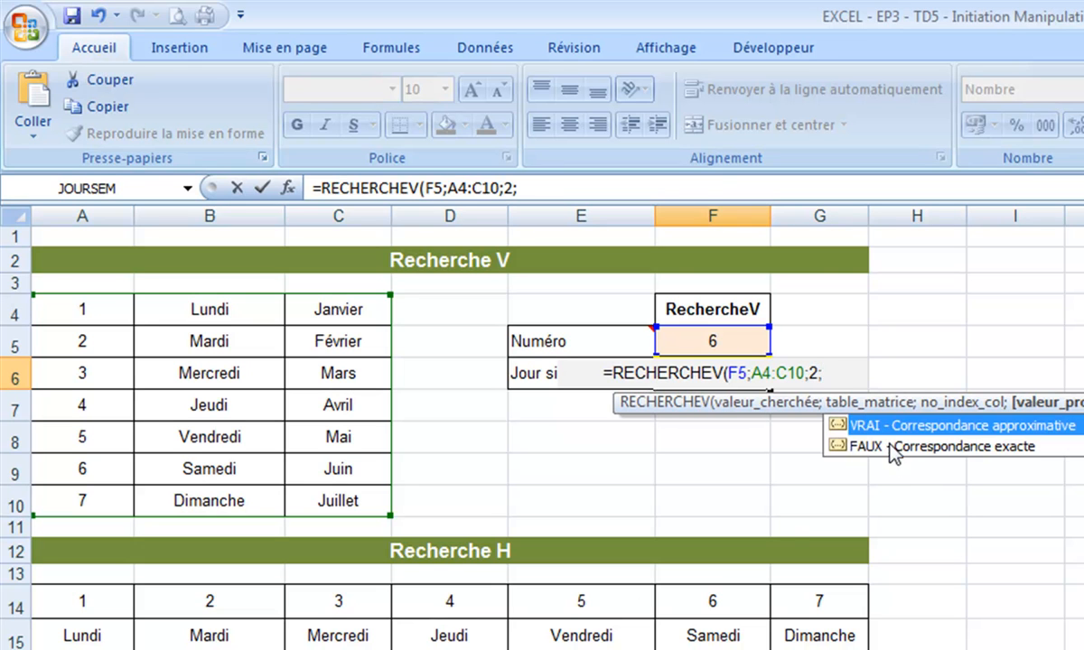
double_click(889, 447)
type(")")
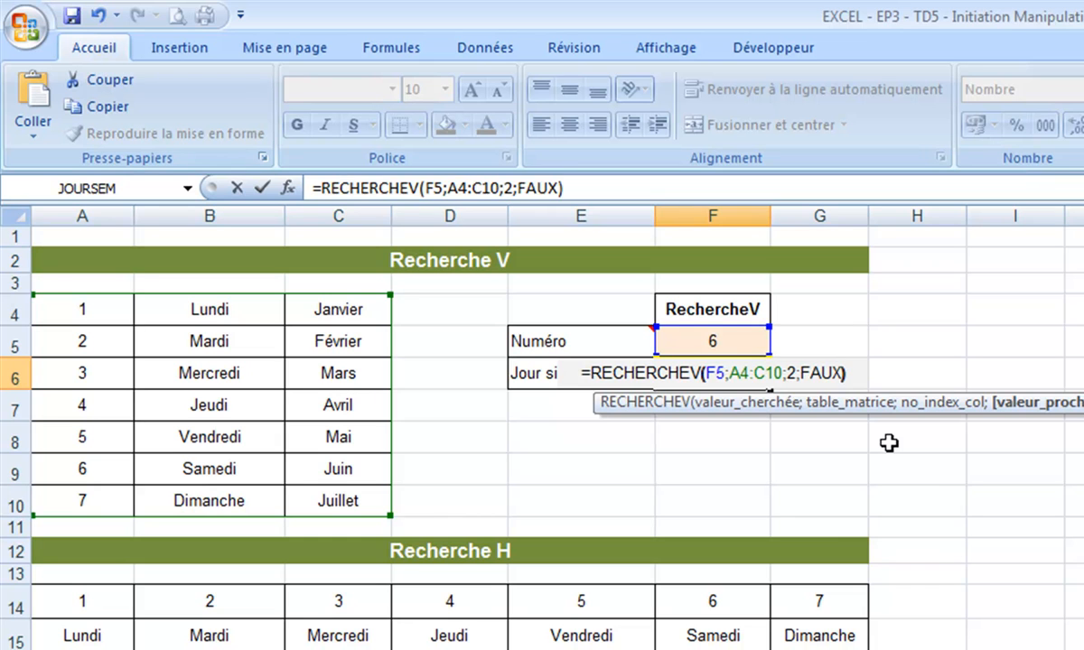
key("Return")
Define the name LISTE_JOUR for the range A4:C10, with the workbook (Classeur) as its scope.
left_click_drag(79, 317, 333, 495)
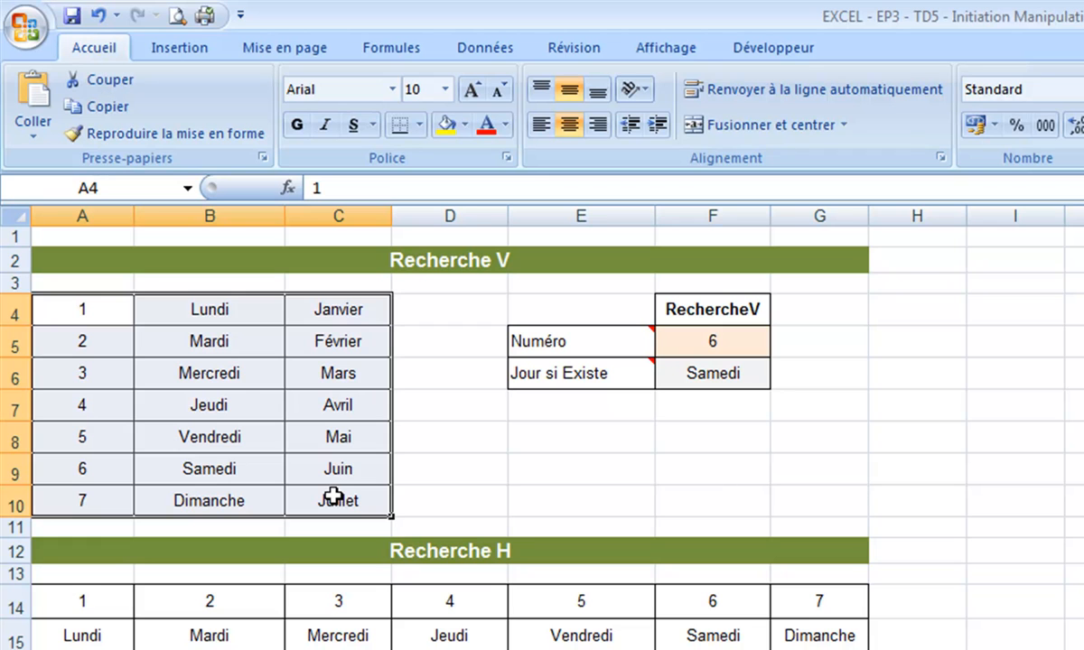
left_click(372, 47)
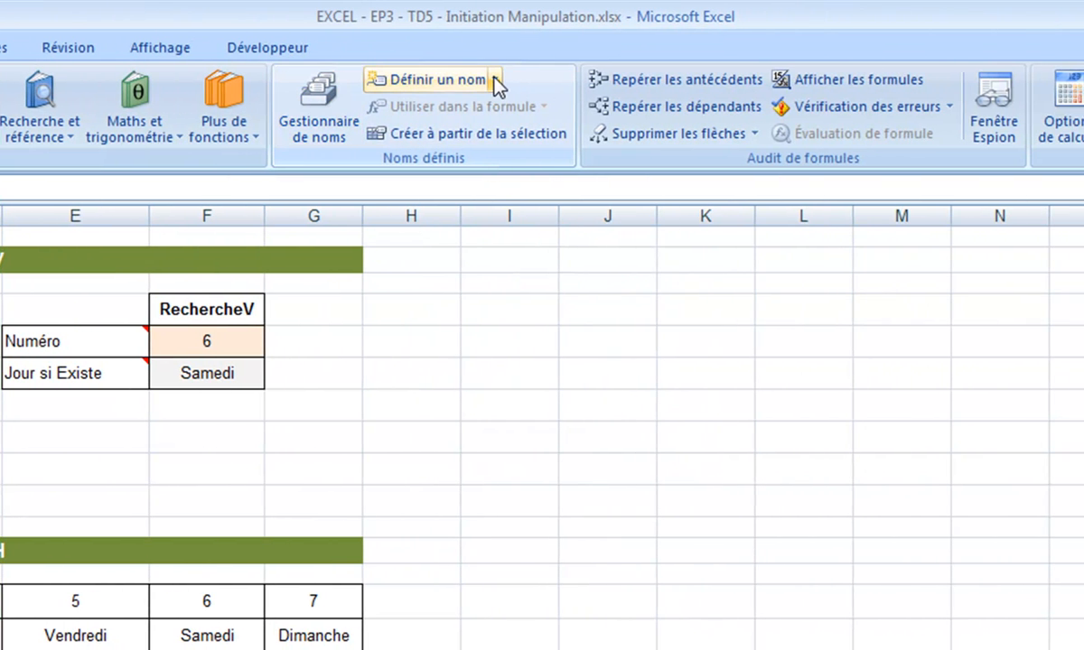
left_click(495, 81)
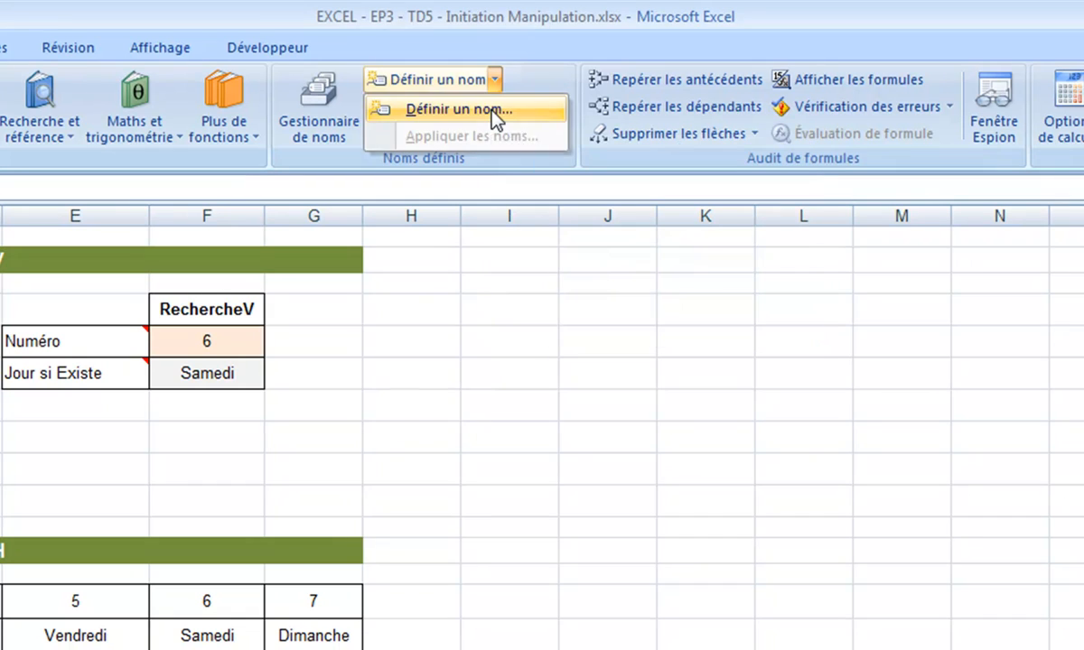
left_click(493, 112)
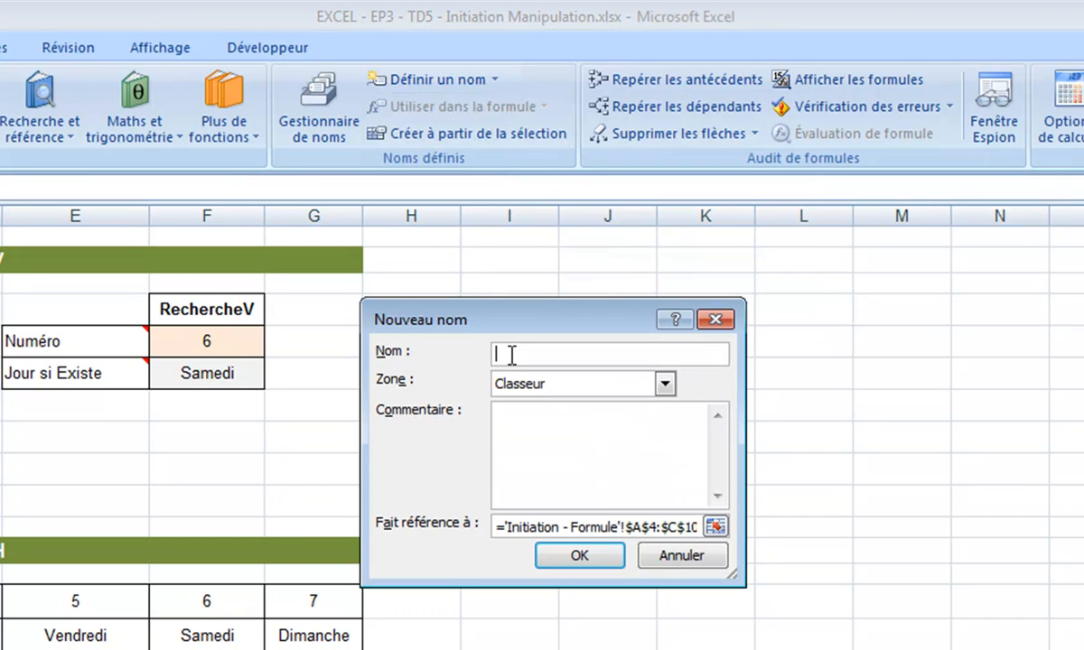
type("LISTE_JOUR")
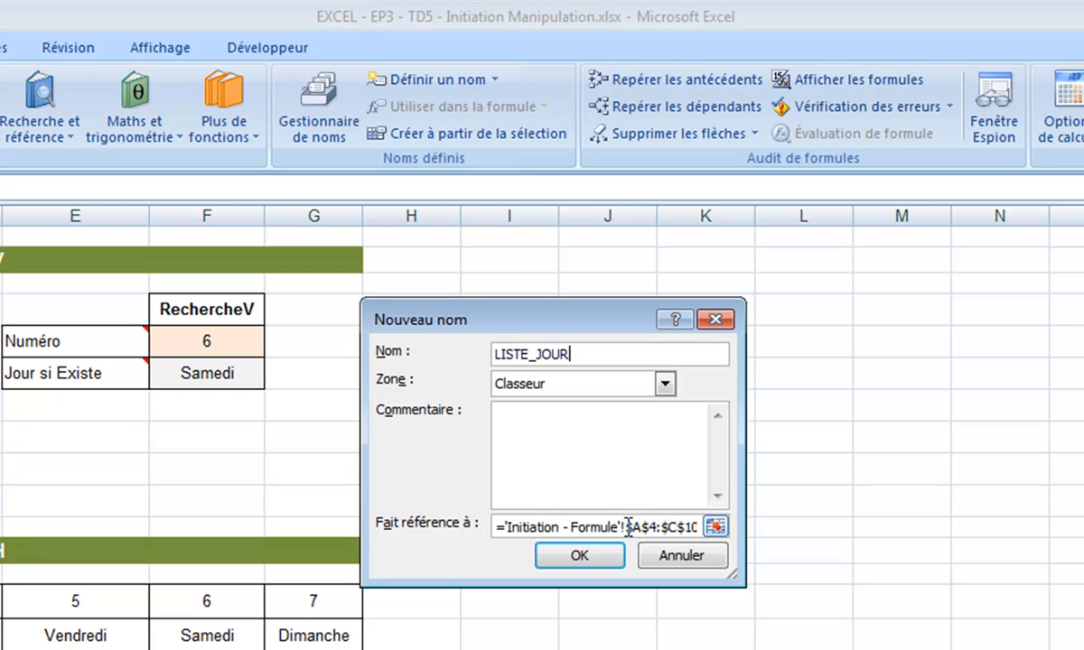
left_click(589, 560)
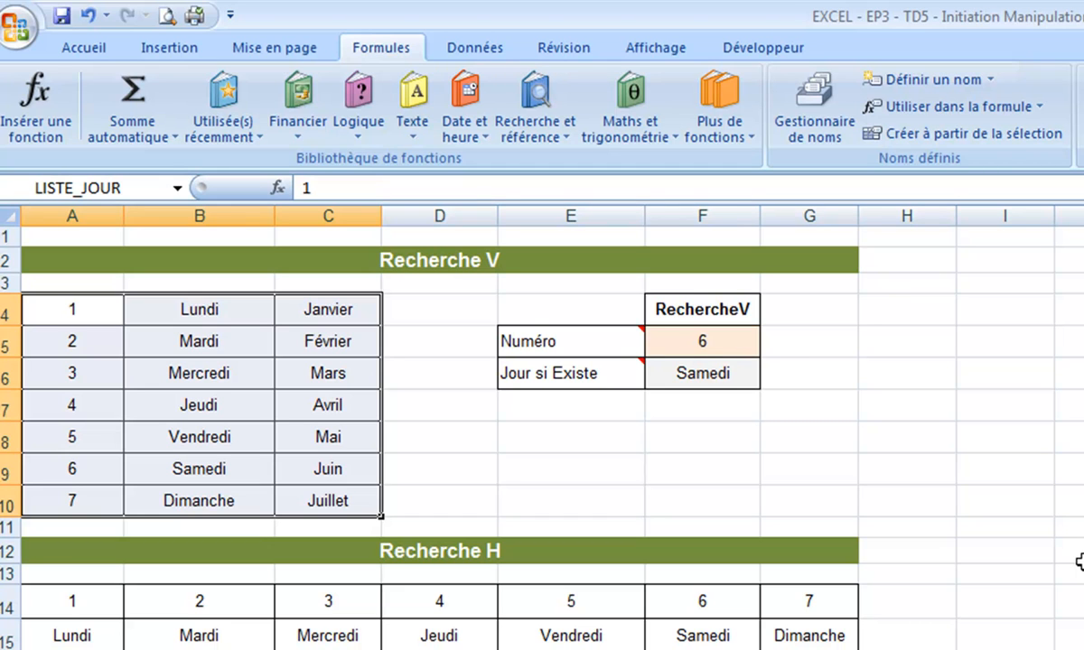
Replace the A4:C10 reference in the F6 RECHERCHEV formula with the defined name LISTE_JOUR.
left_click(698, 370)
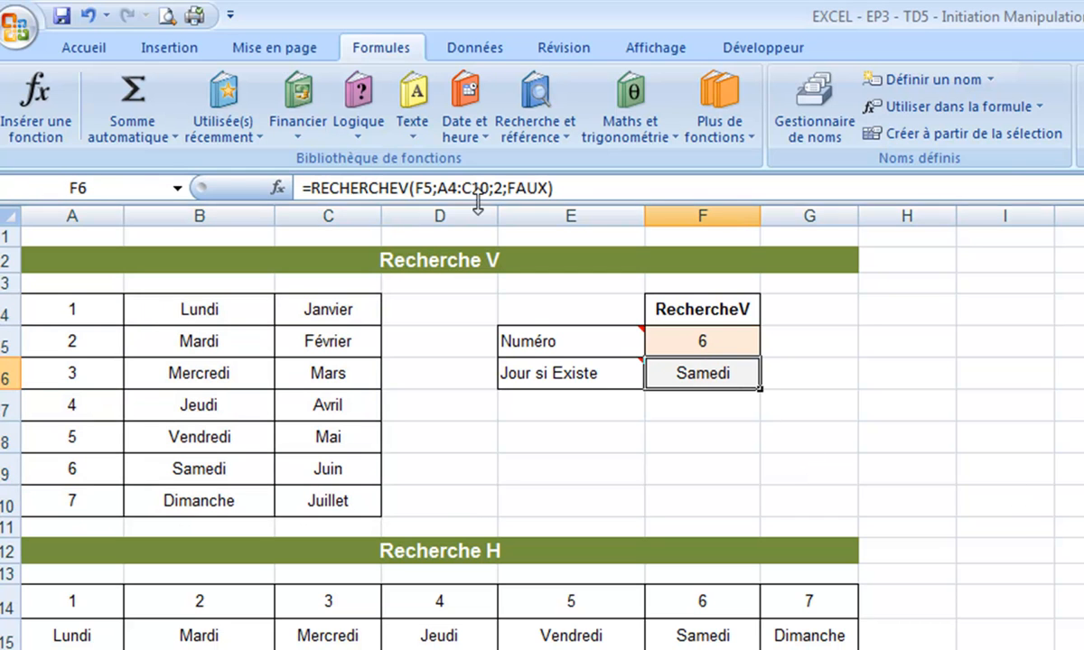
left_click_drag(437, 188, 487, 188)
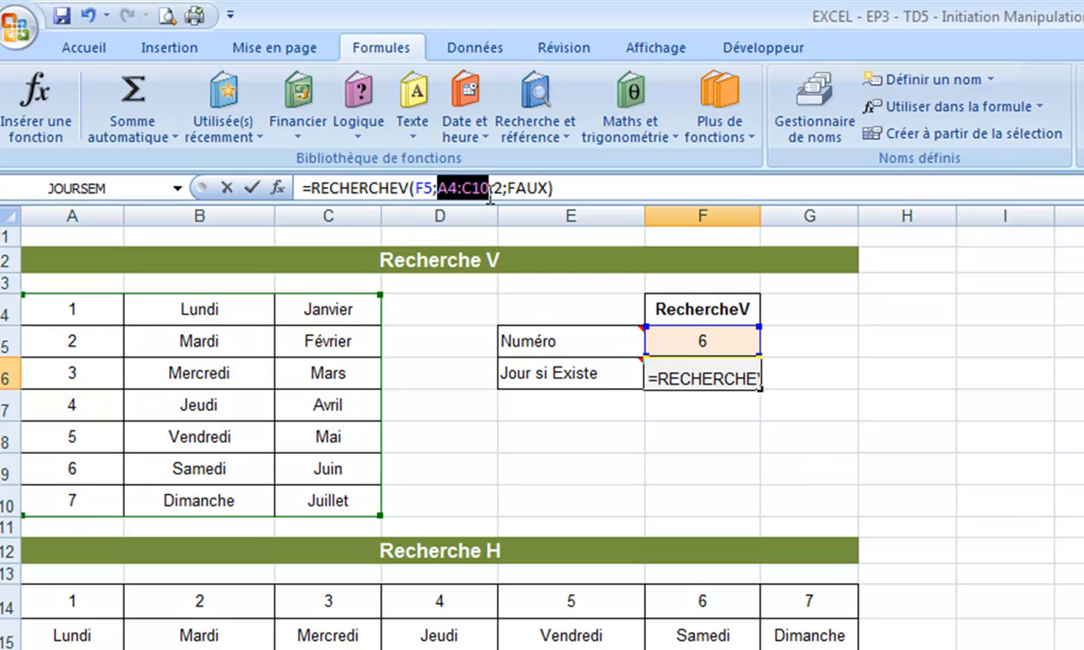
key("Delete")
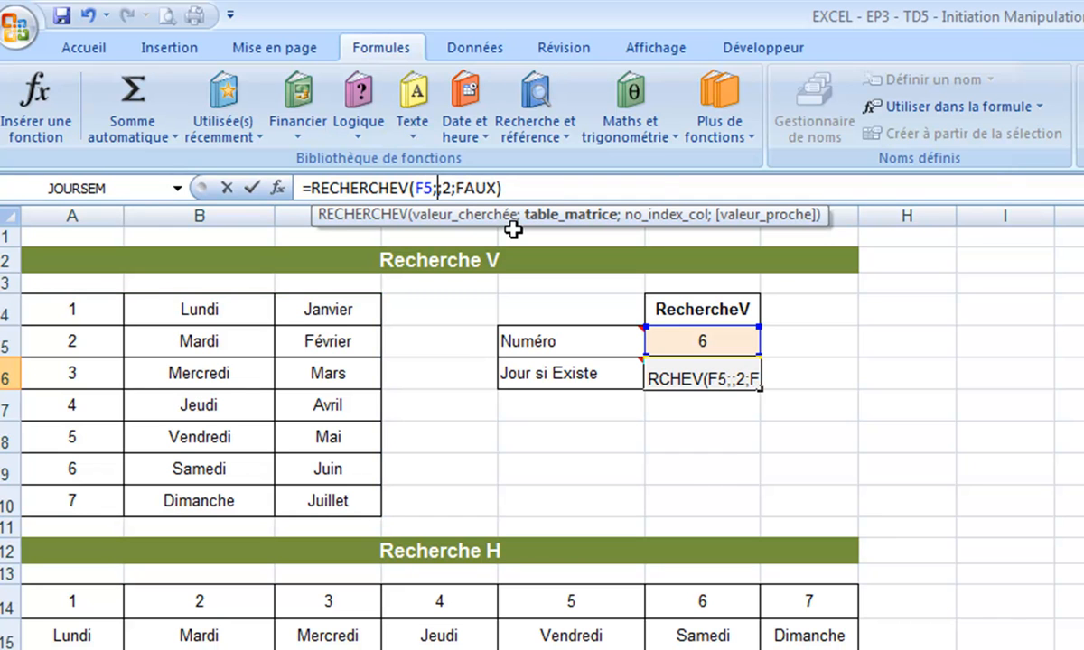
left_click(1038, 106)
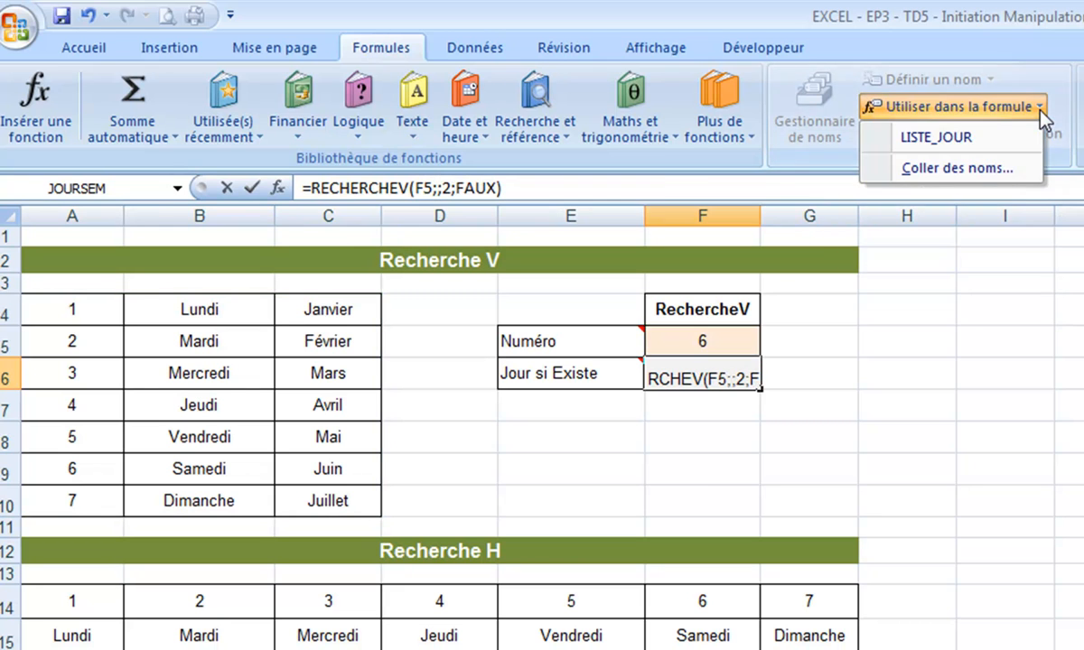
left_click(960, 143)
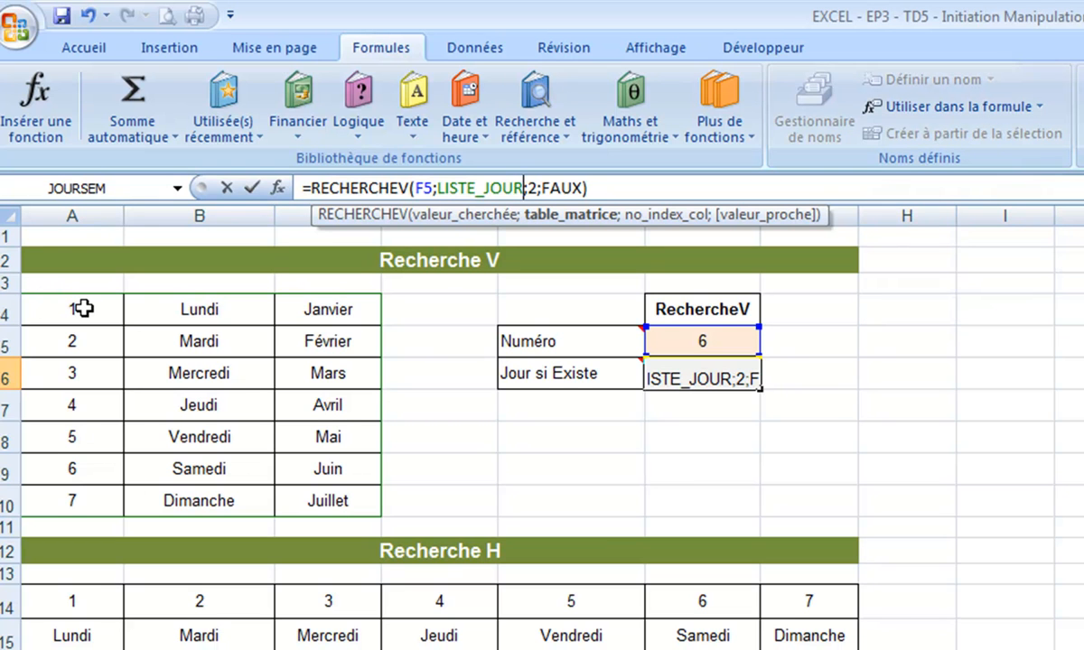
key("Return")
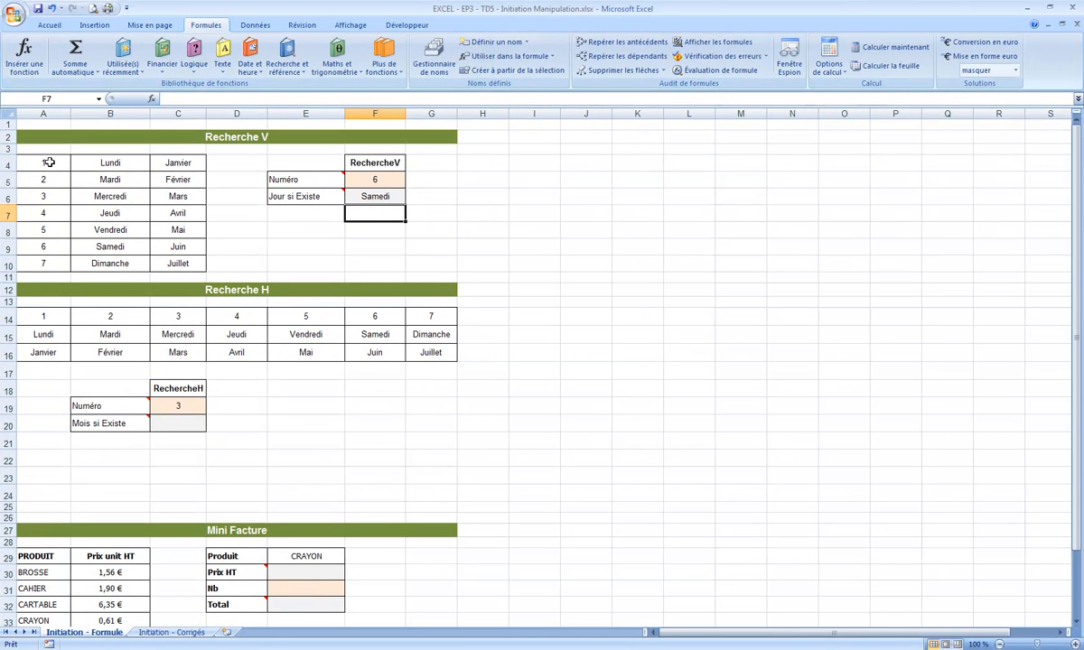
left_click(311, 246)
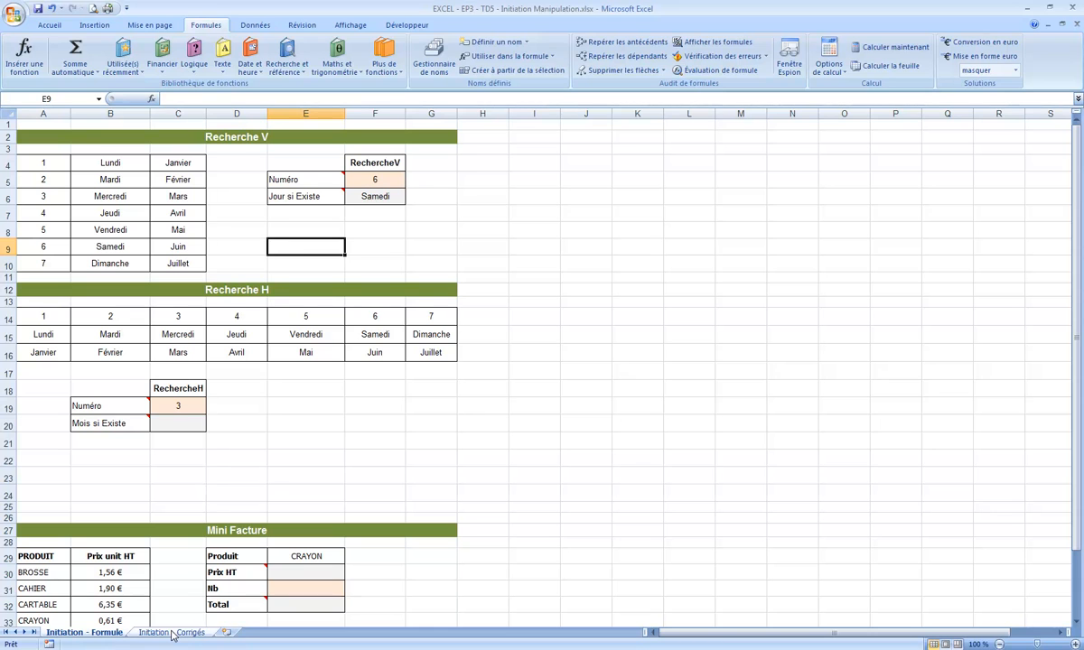
key("Down")
key("Down")
key("Down")
key("Down")
key("Down")
key("Down")
key("Down")
key("Down")
key("Down")
key("Down")
key("Down")
key("Down")
key("Down")
Define the name LISTE_MOIS for the horizontal table A14:G16, with the workbook (Classeur) as its scope.
left_click(171, 426)
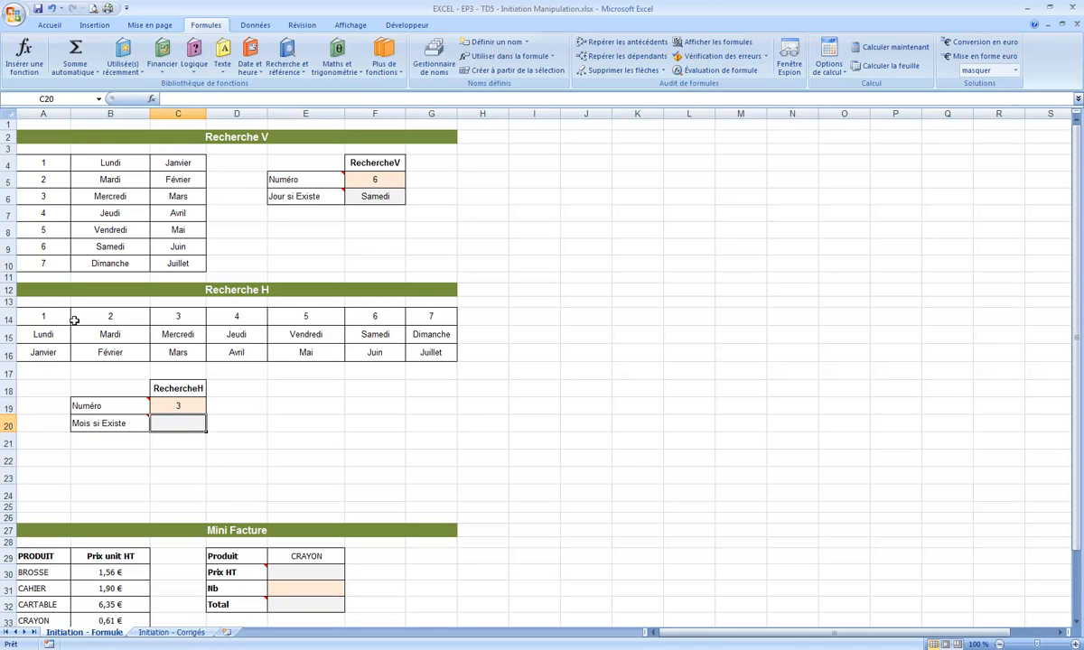
left_click_drag(39, 317, 428, 354)
left_click(499, 42)
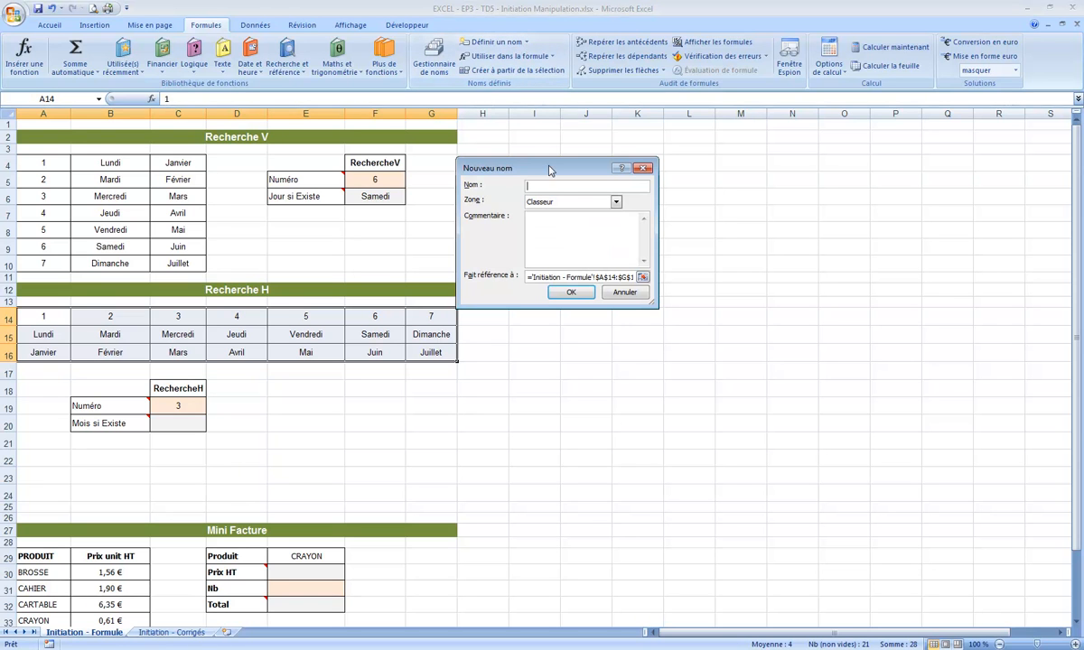
type("LISTE_MOIS")
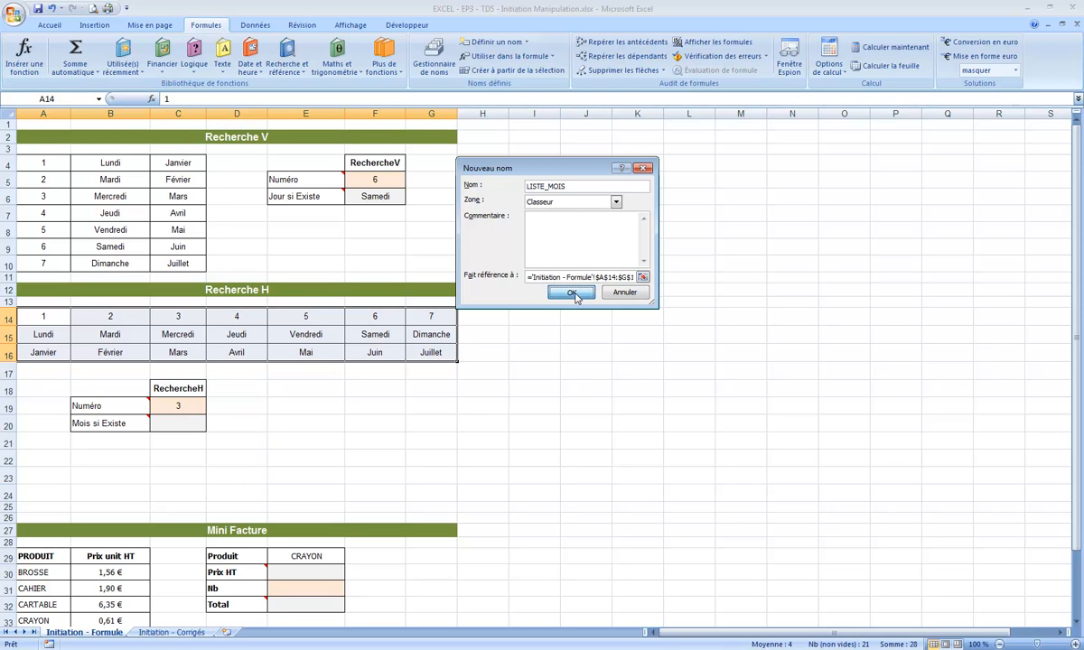
left_click(573, 293)
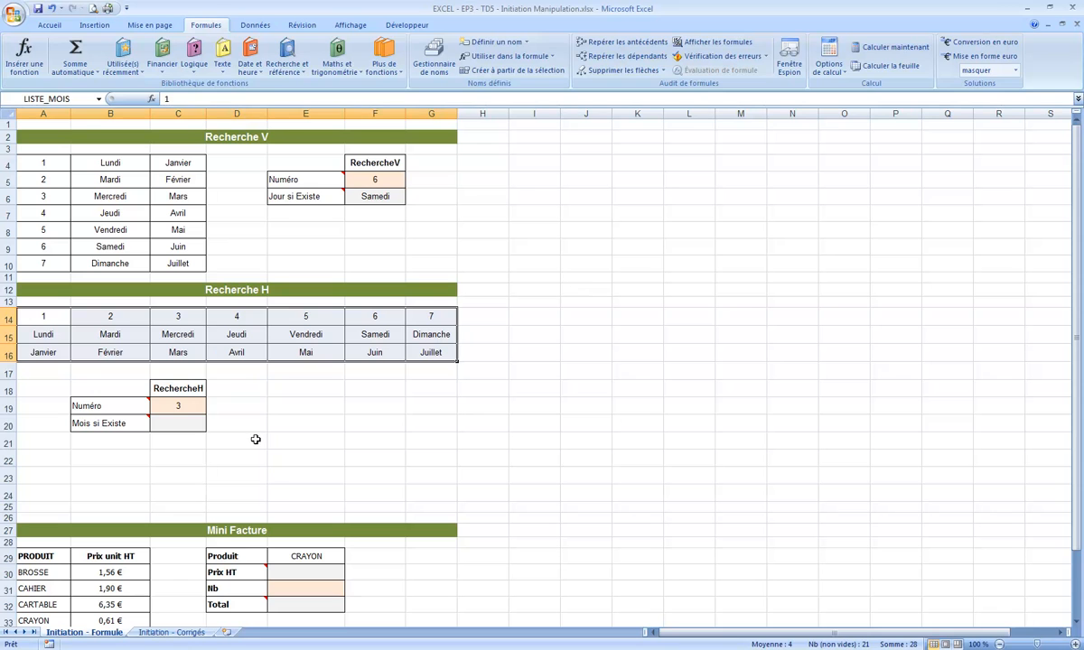
Enter =RECHERCHEH(C19;LISTE_MOIS;3;FAUX) in cell C20, beside Mois si Existe, using the defined name for the table.
left_click(176, 426)
type("=")
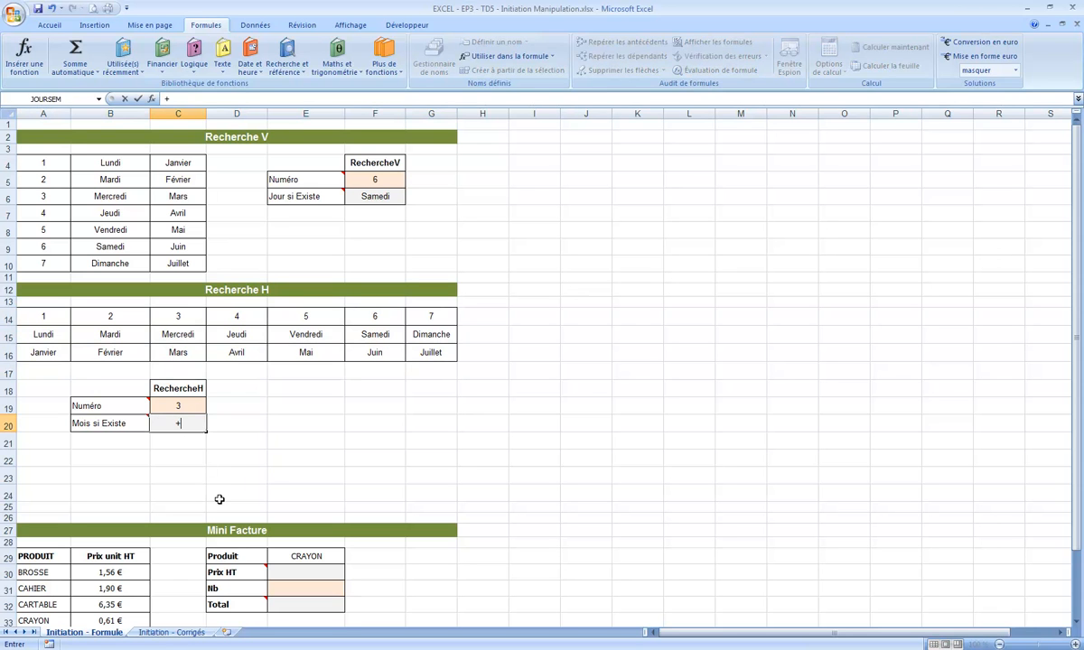
type("RECHERCHEH(")
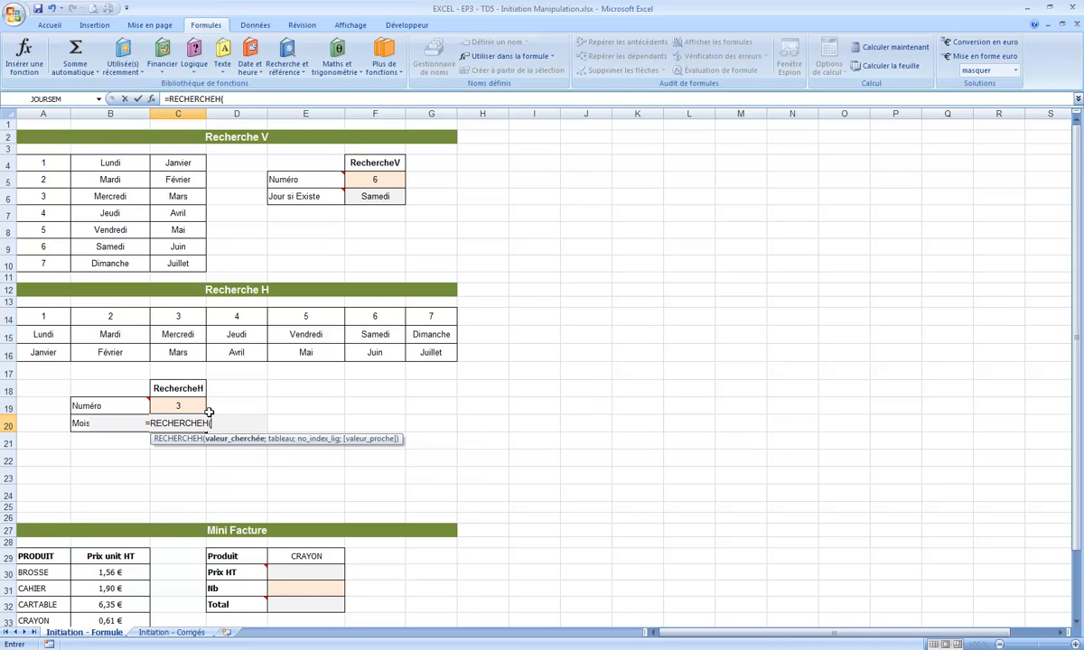
left_click(170, 405)
type(";")
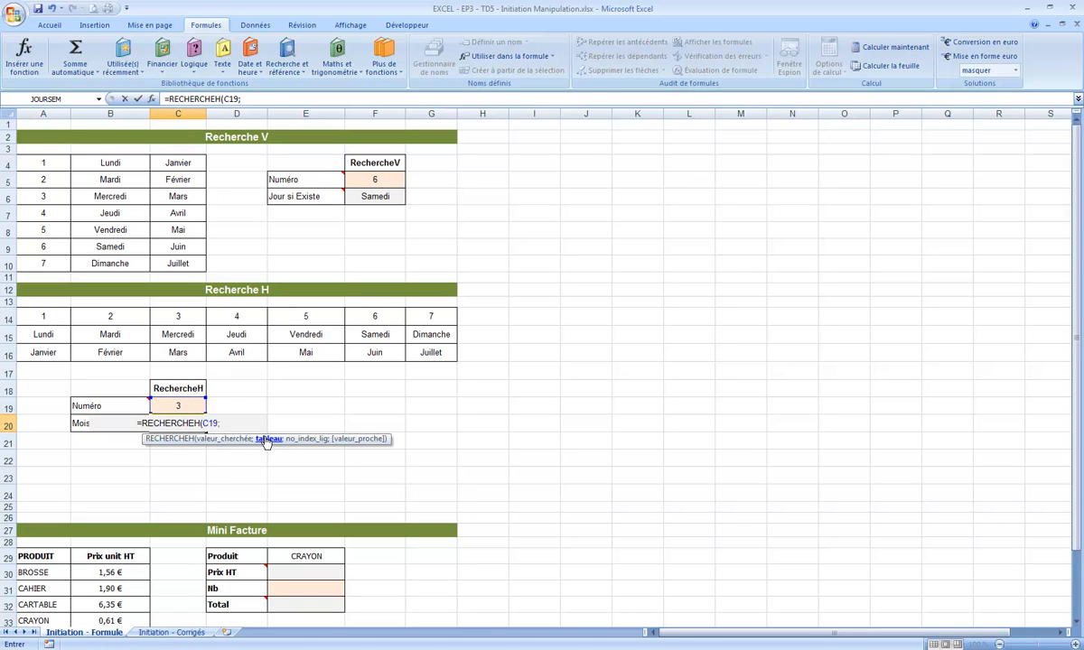
left_click(515, 56)
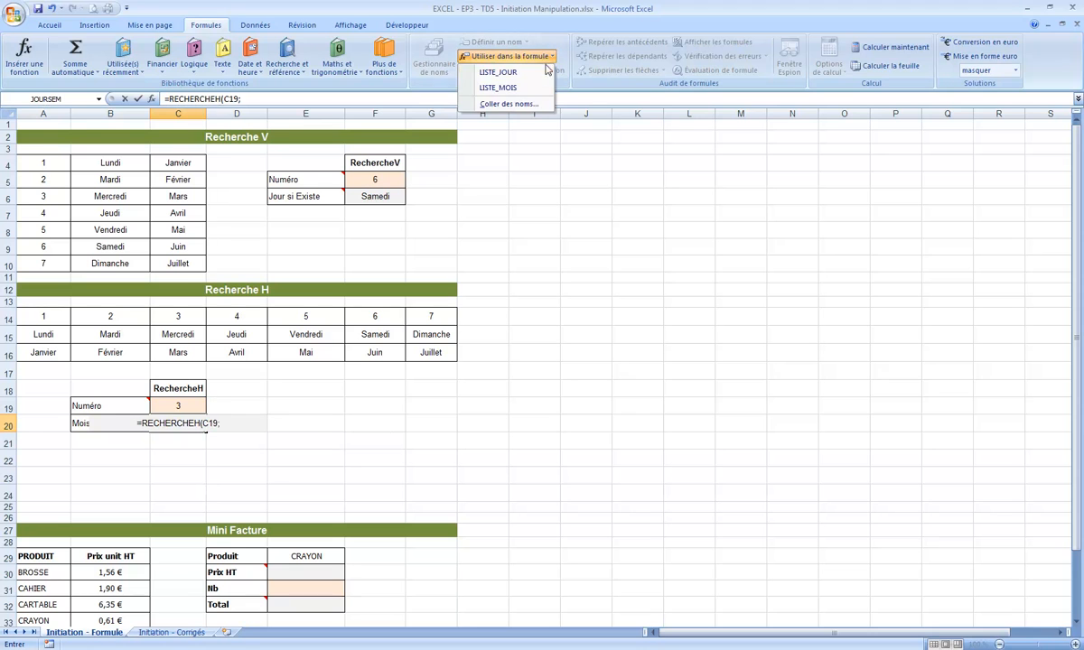
left_click(528, 91)
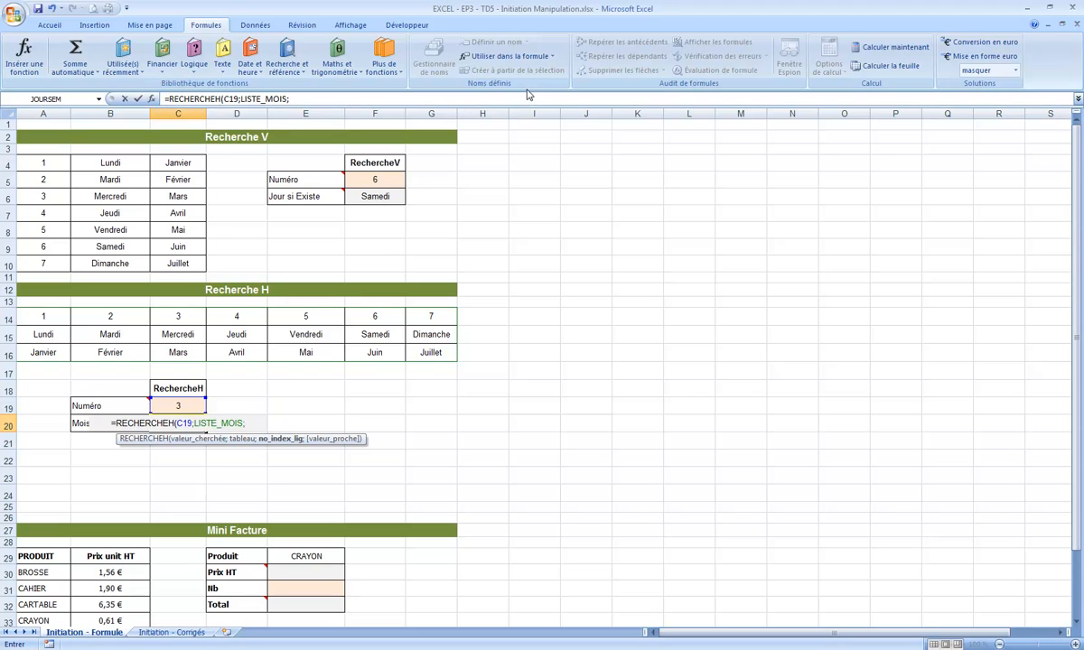
type("3;")
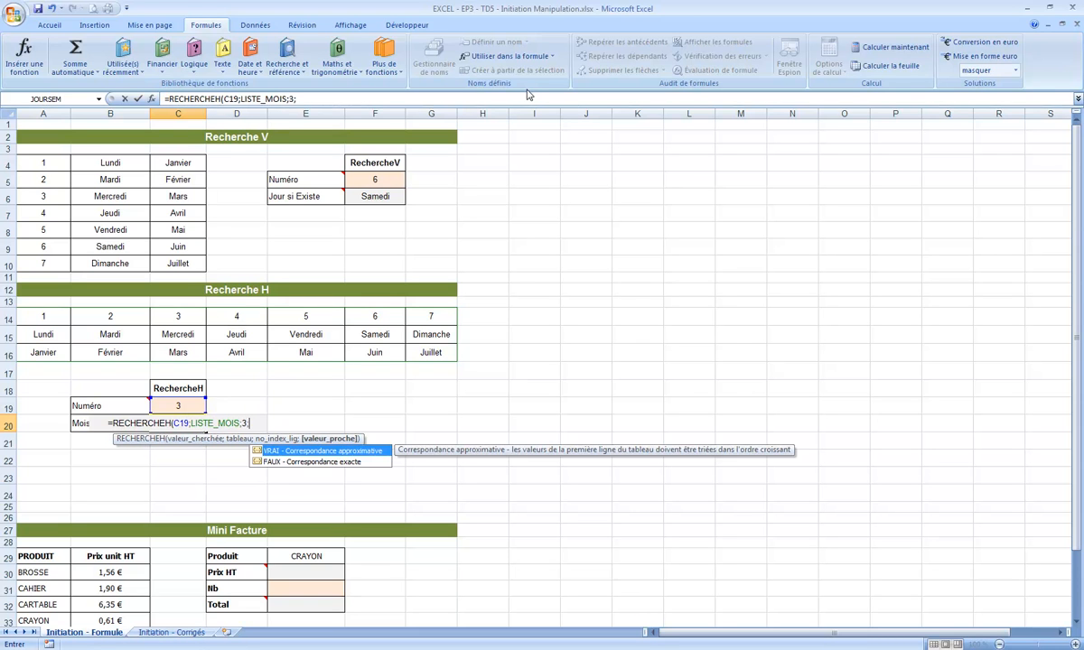
double_click(278, 463)
key("Return")
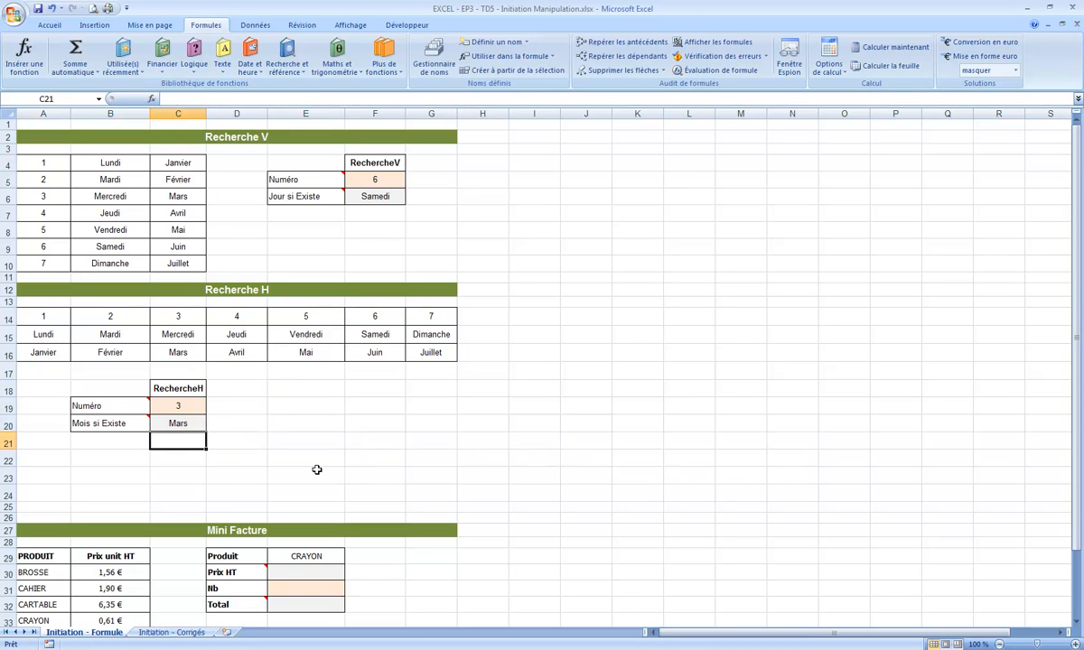
left_click(297, 436)
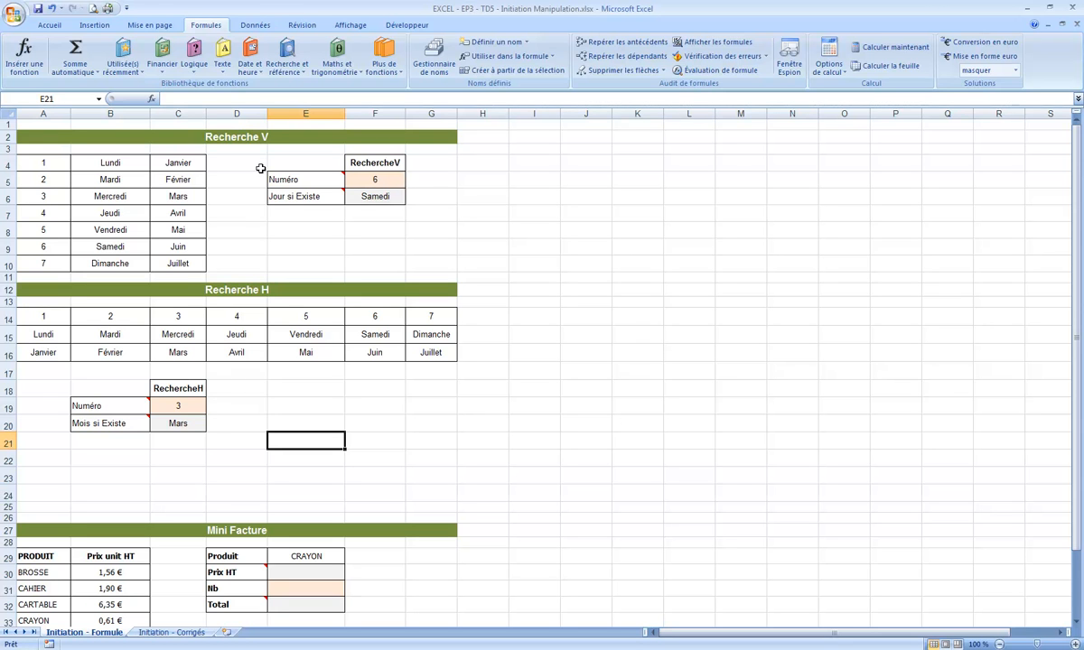
left_click(261, 251)
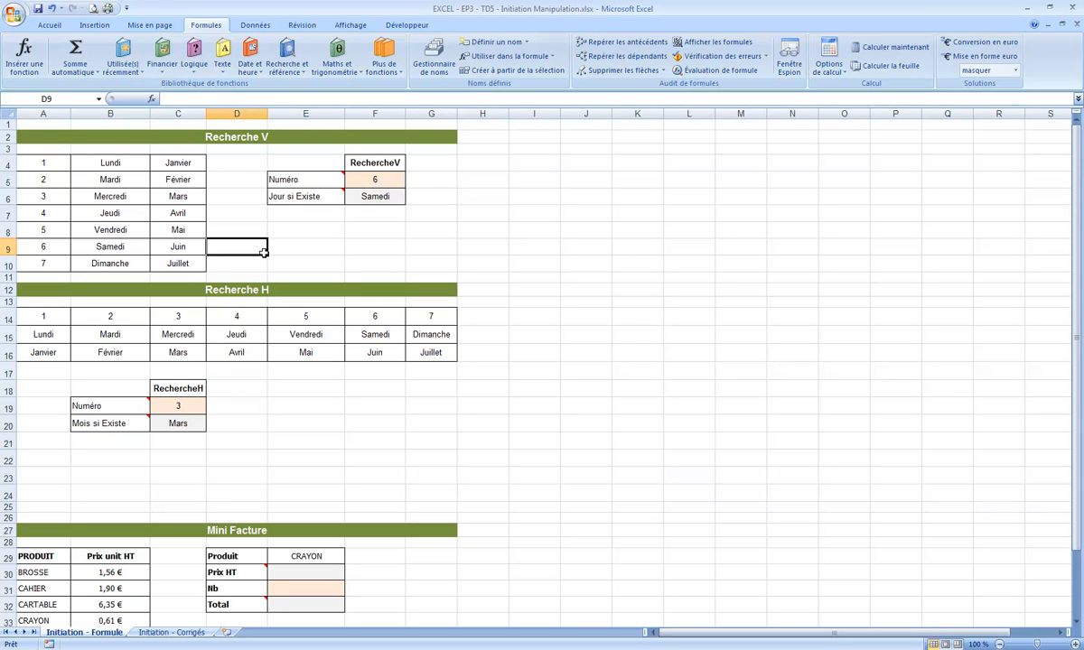
Add data validation to the Nb cell E31 allowing only a Nombre entier between 1 and 100.
left_click(255, 25)
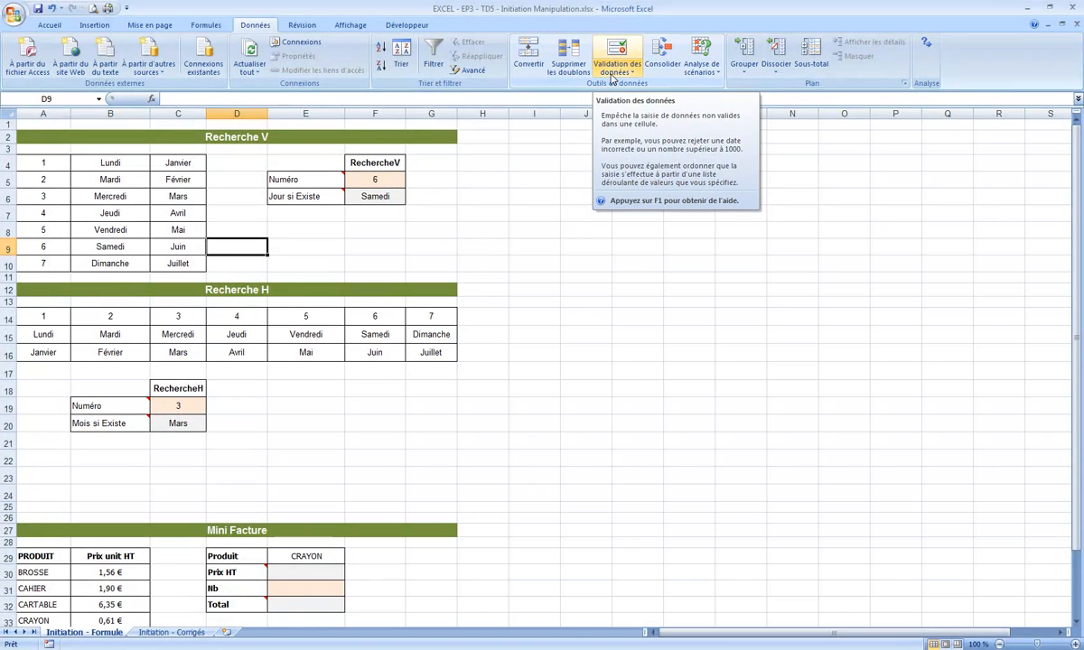
left_click(488, 336)
left_click(490, 496)
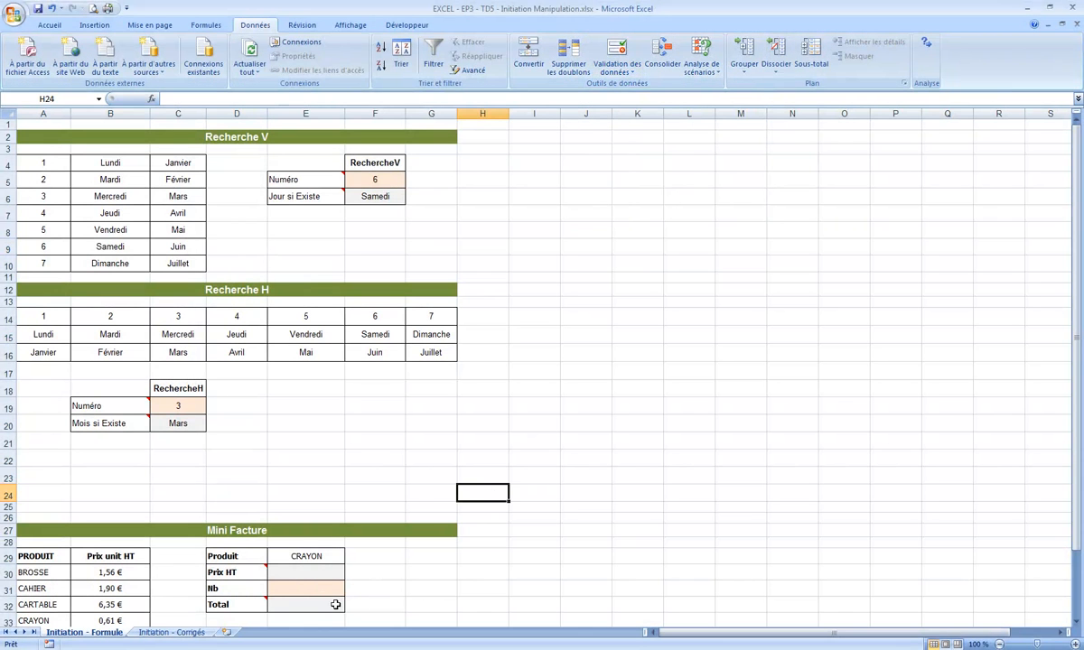
left_click(310, 589)
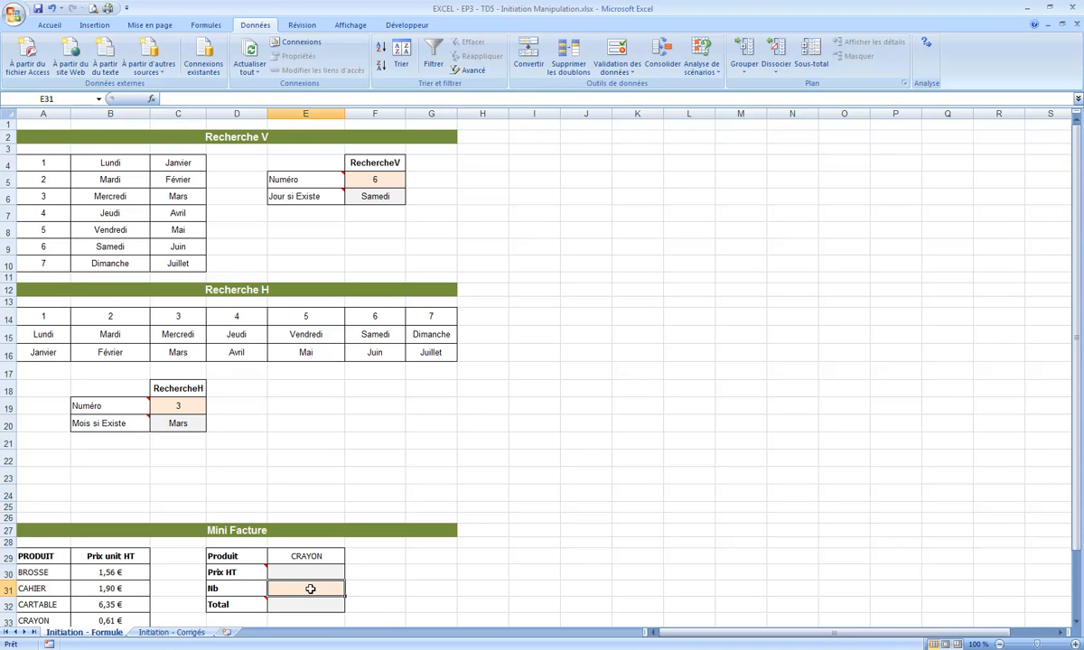
left_click(617, 71)
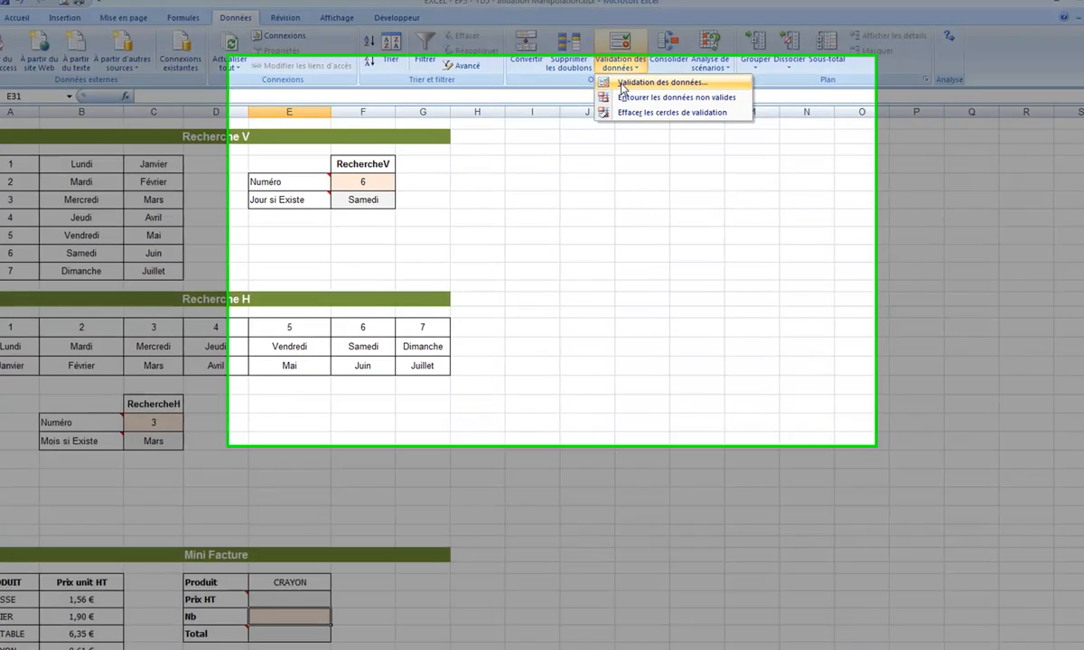
left_click(620, 87)
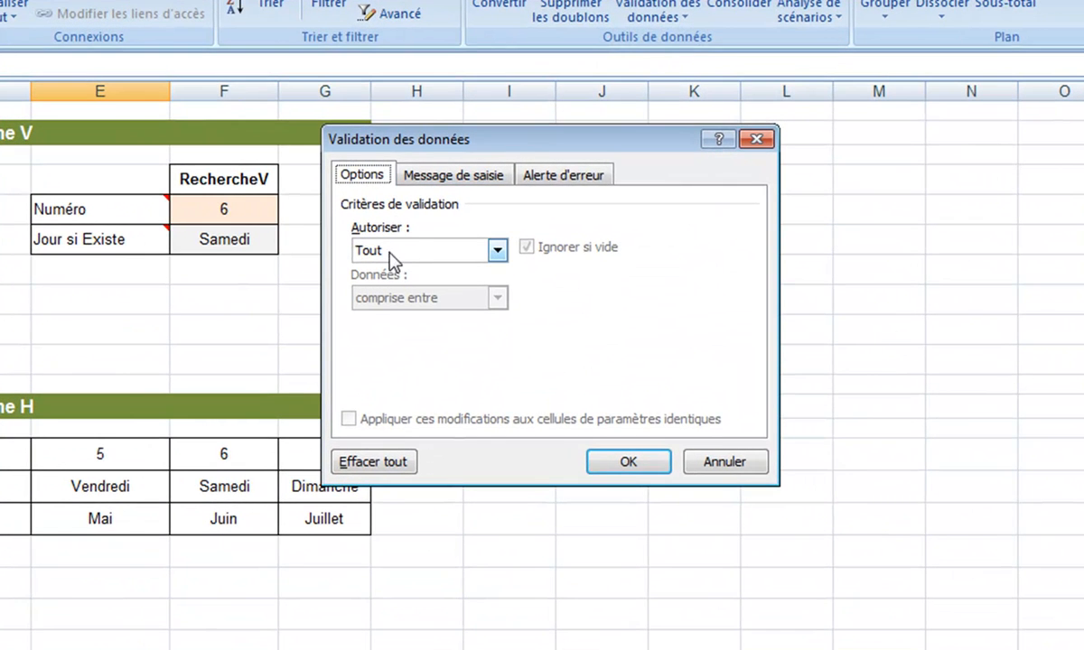
left_click(401, 252)
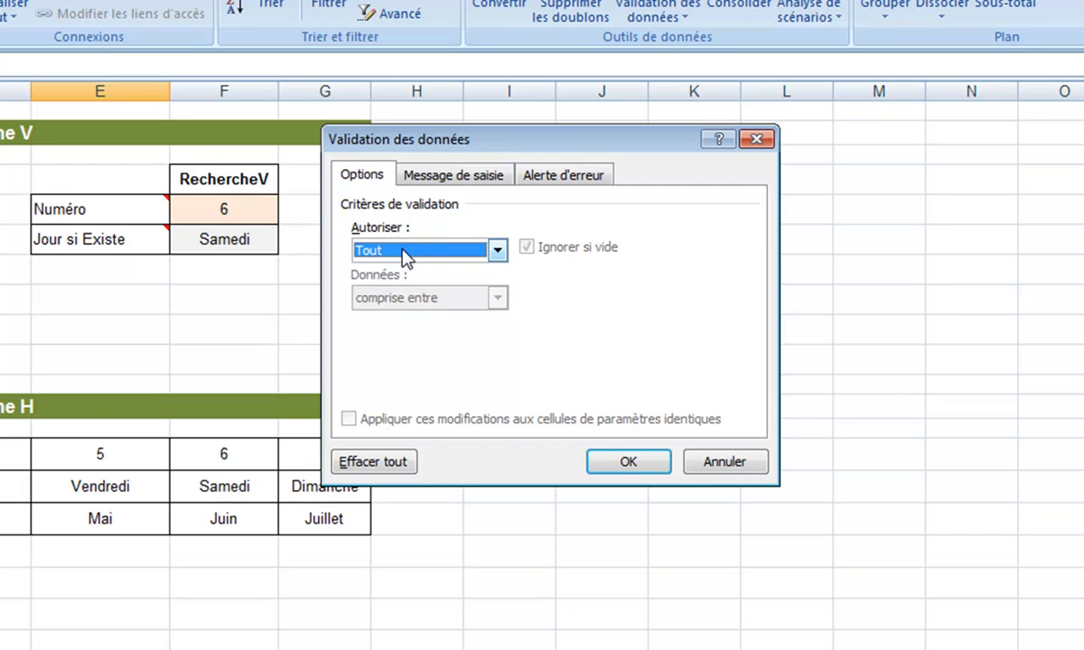
left_click(403, 250)
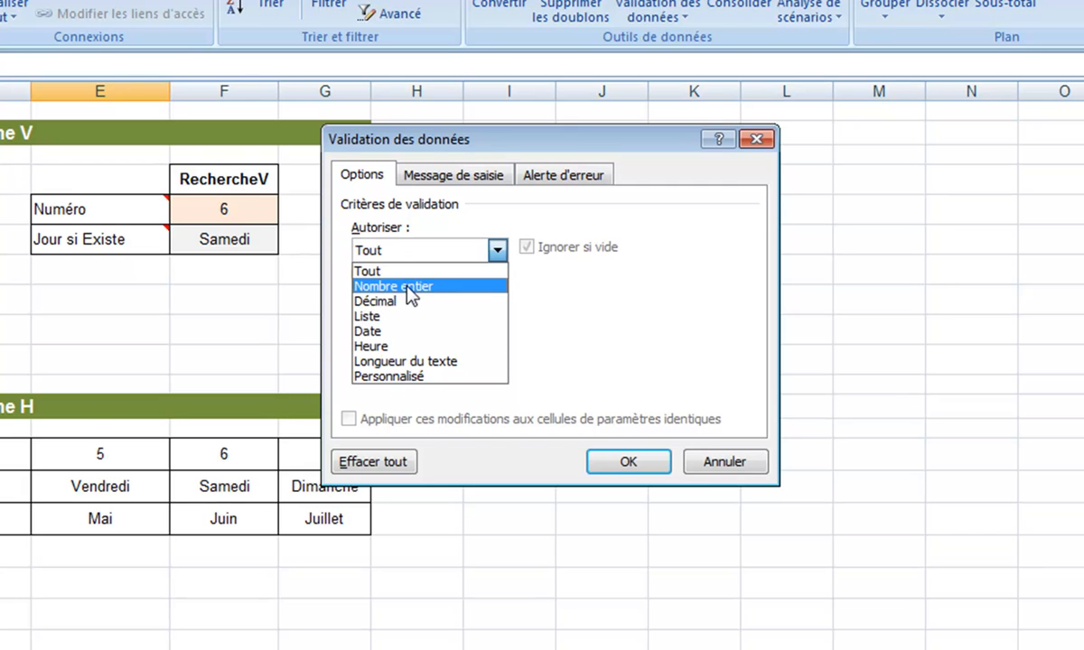
left_click(408, 287)
left_click(412, 345)
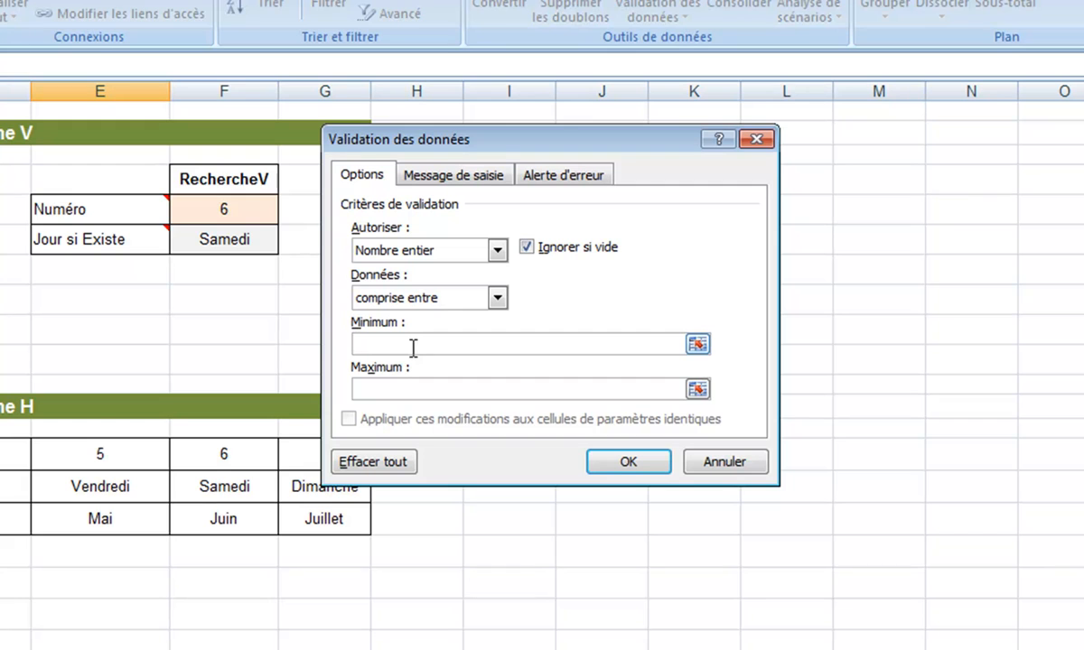
type("1")
left_click(407, 389)
type("100")
Give the Nb cell an input message titled "Données Attendues :" with the text "Nombre entier entre 1 et 100".
left_click(433, 175)
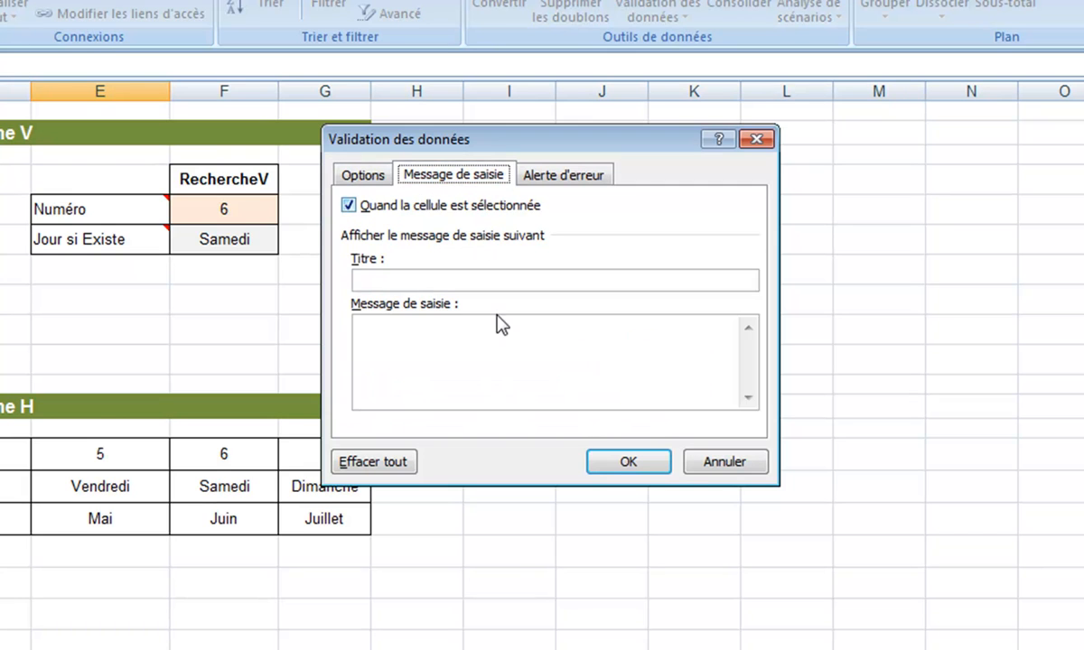
left_click(422, 280)
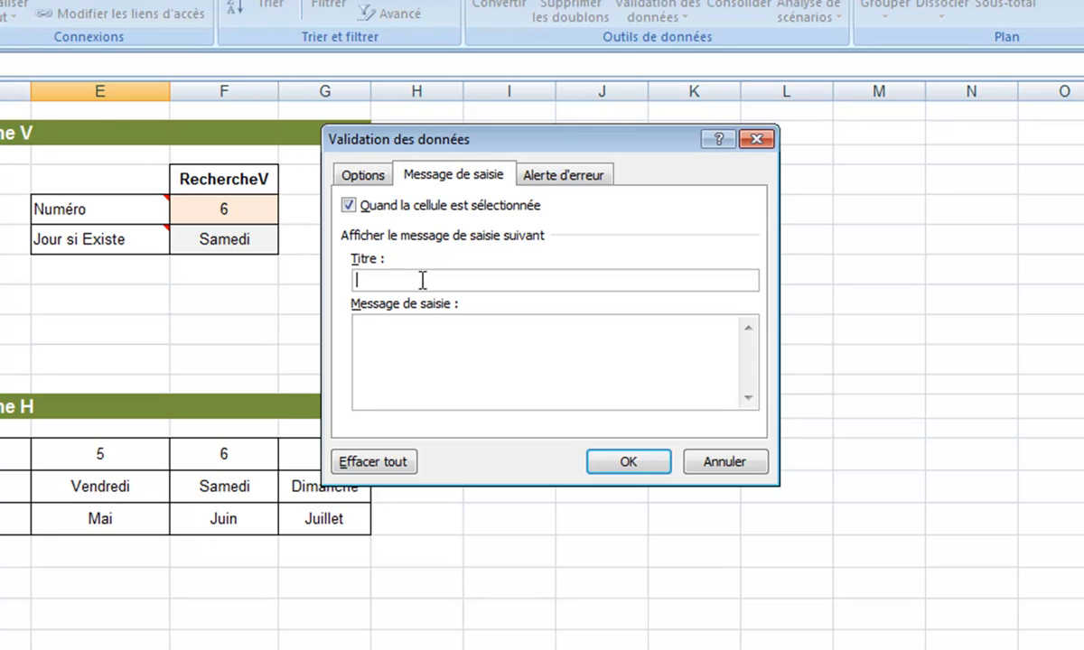
type("Données Attendues :")
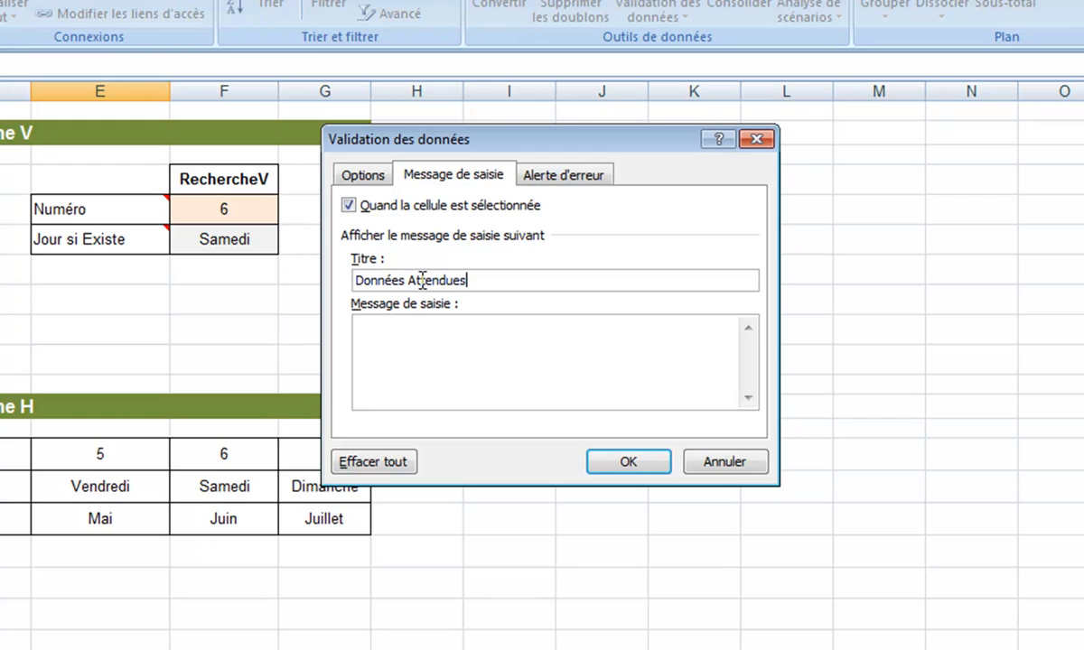
left_click(403, 376)
type("Nombre entier e")
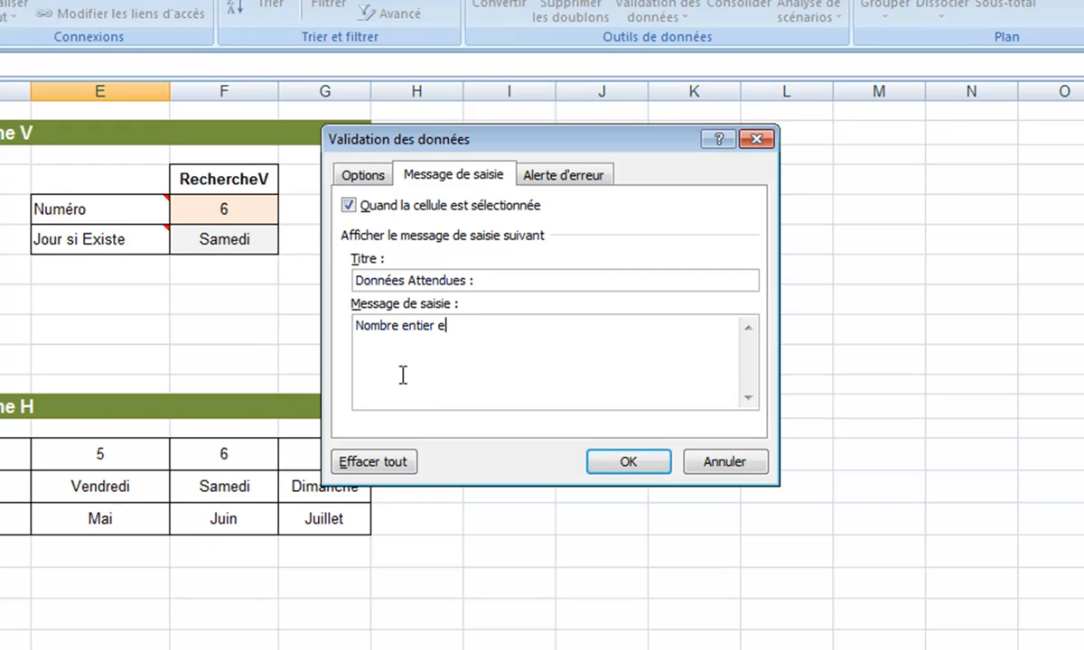
type("ntre 1 et 100")
Set the Nb cell's error alert to the Informations style with the title "Erreur : nombre non valide" and apply the validation.
left_click(569, 177)
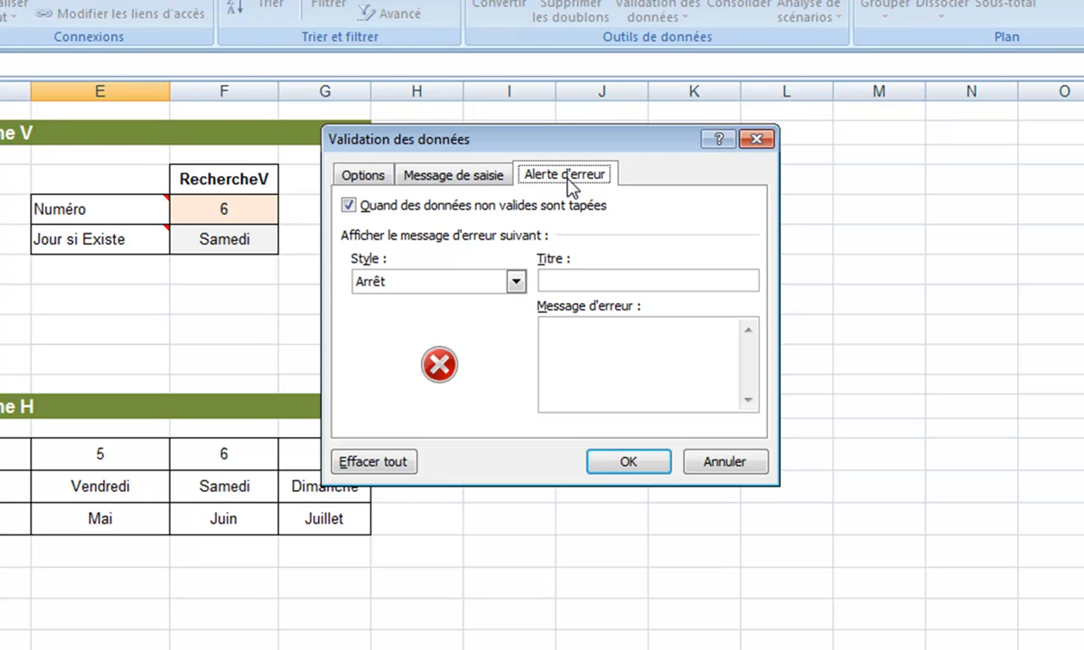
left_click(469, 284)
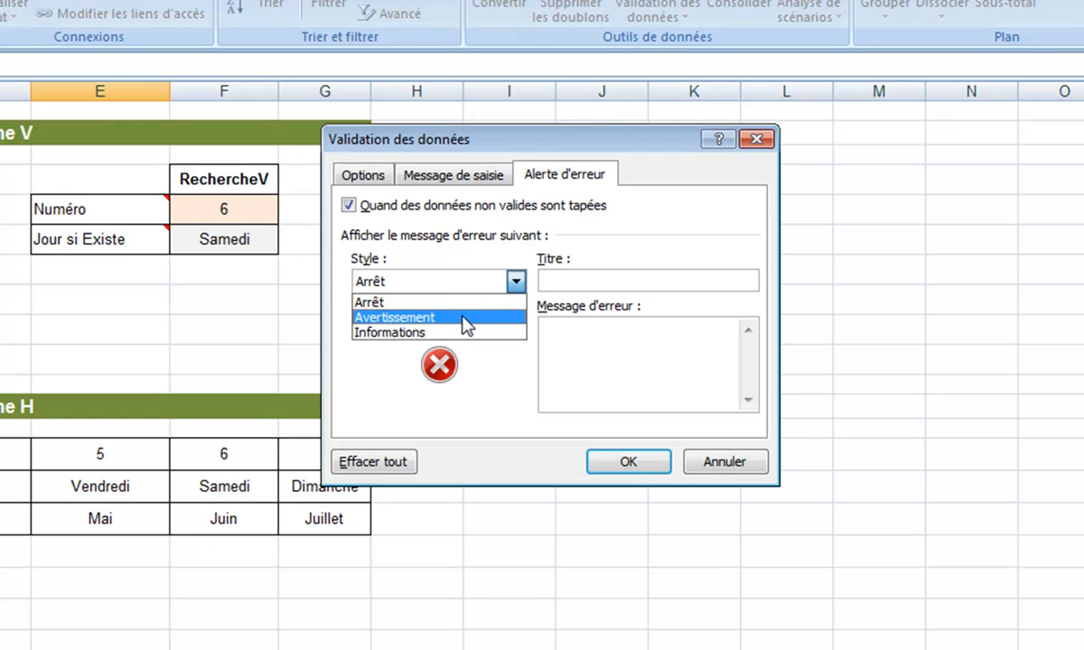
left_click(467, 322)
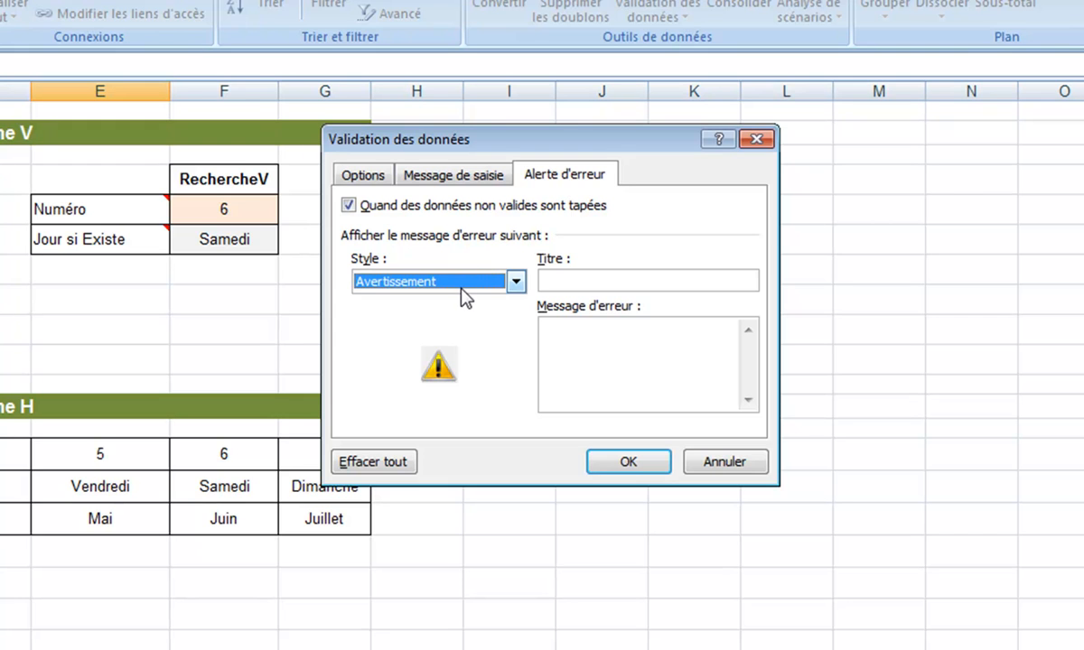
left_click(433, 279)
left_click(437, 333)
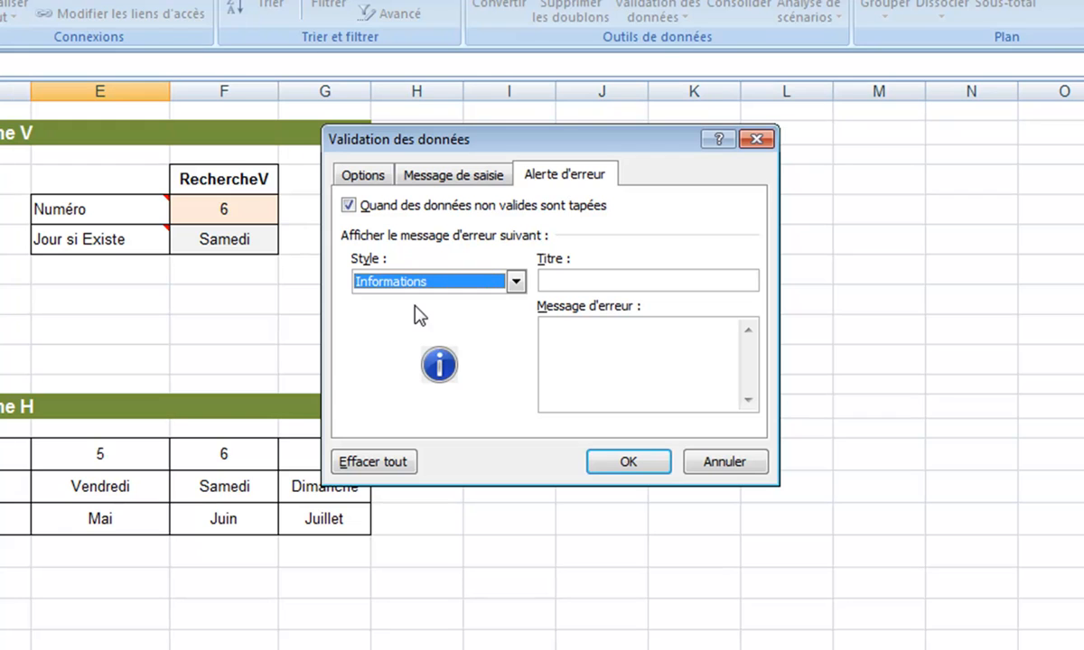
left_click(558, 282)
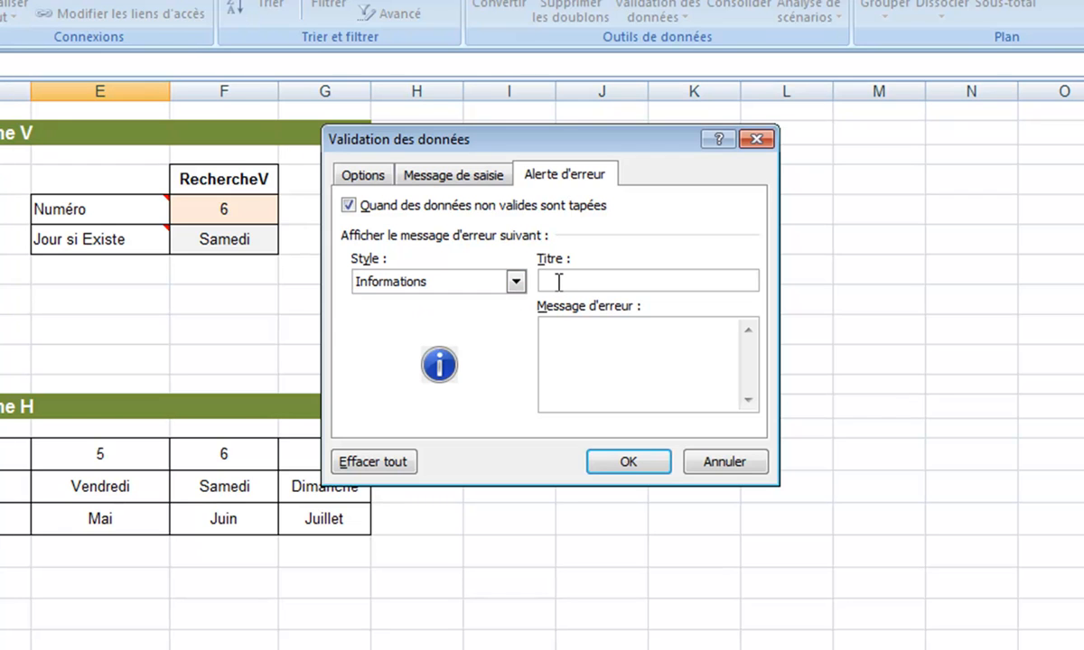
type("Erreur : nomre")
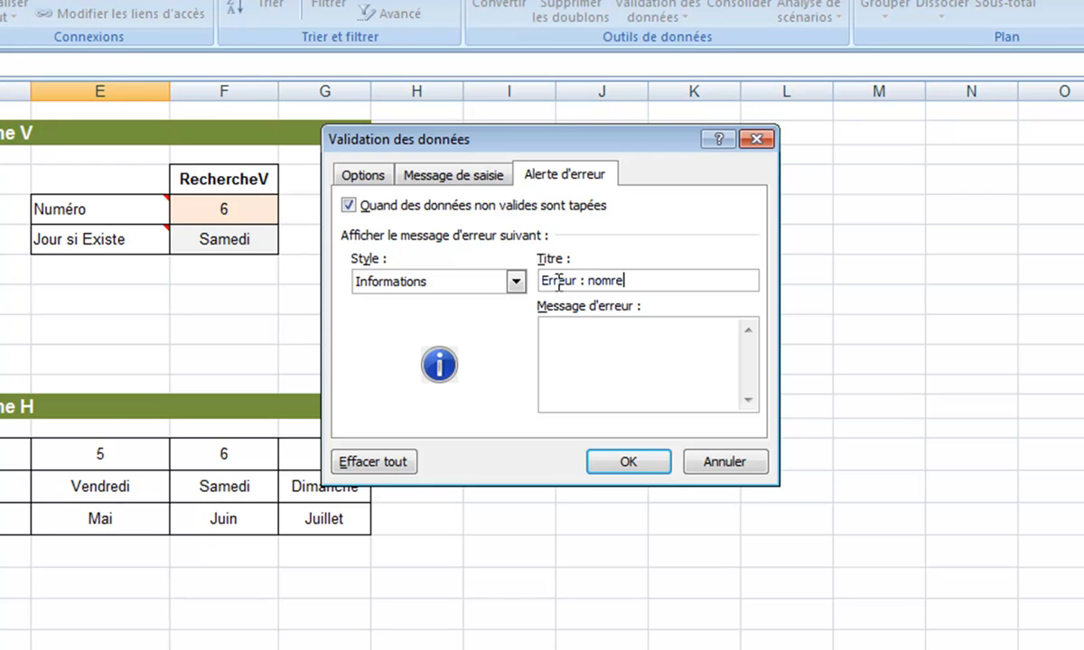
key("BackSpace")
key("BackSpace")
type("bre non valide")
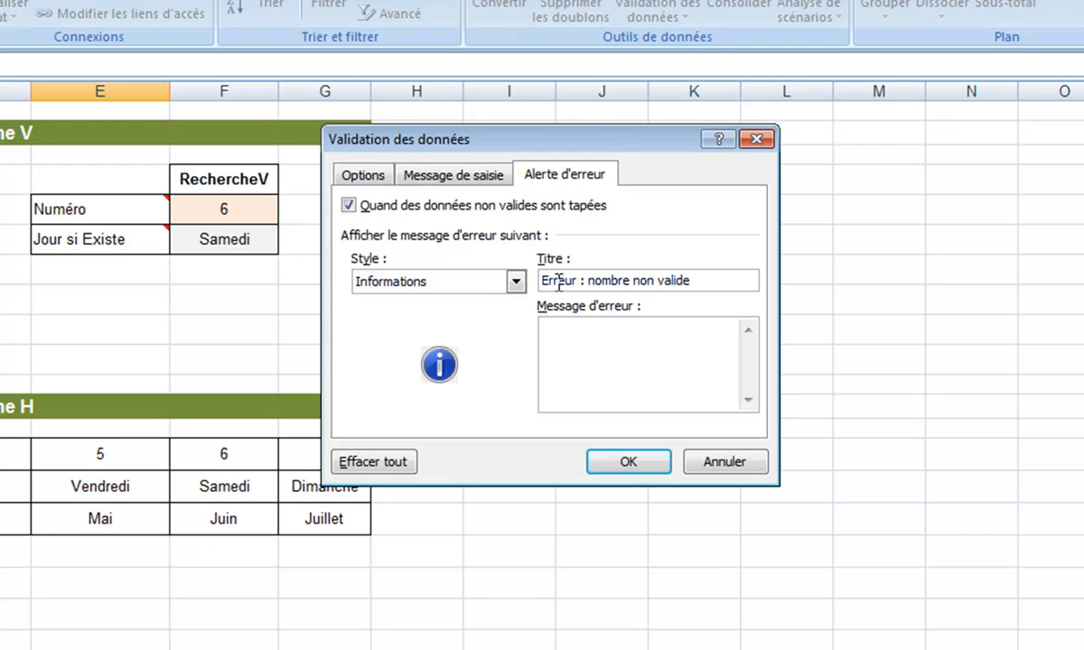
left_click(621, 462)
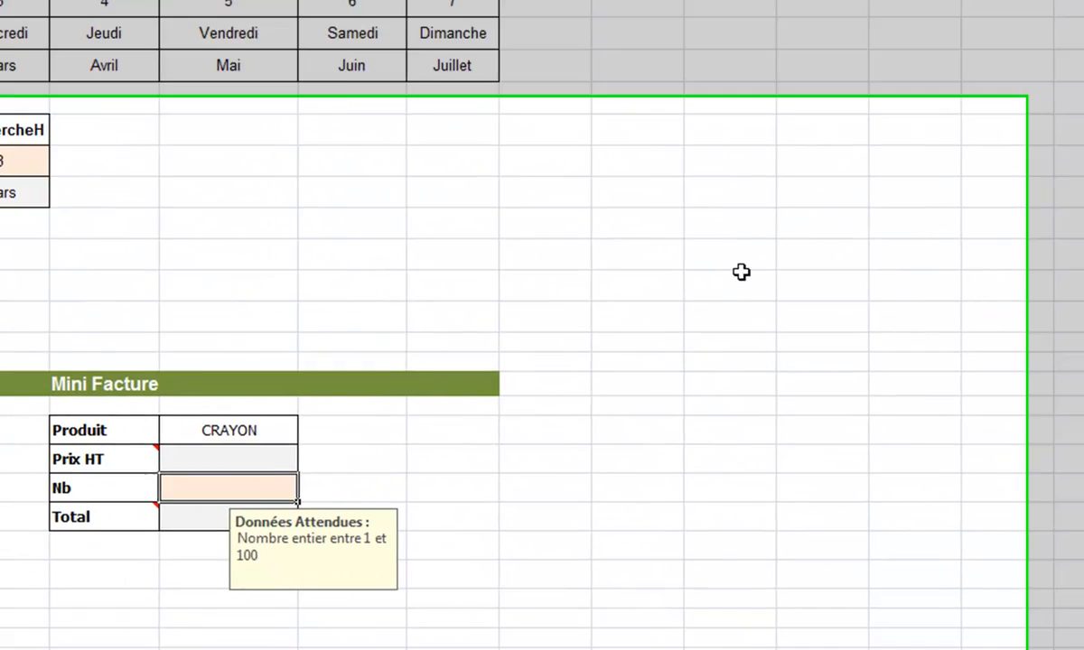
Test the Nb cell's validation with the valid quantity 2.
left_click(389, 388)
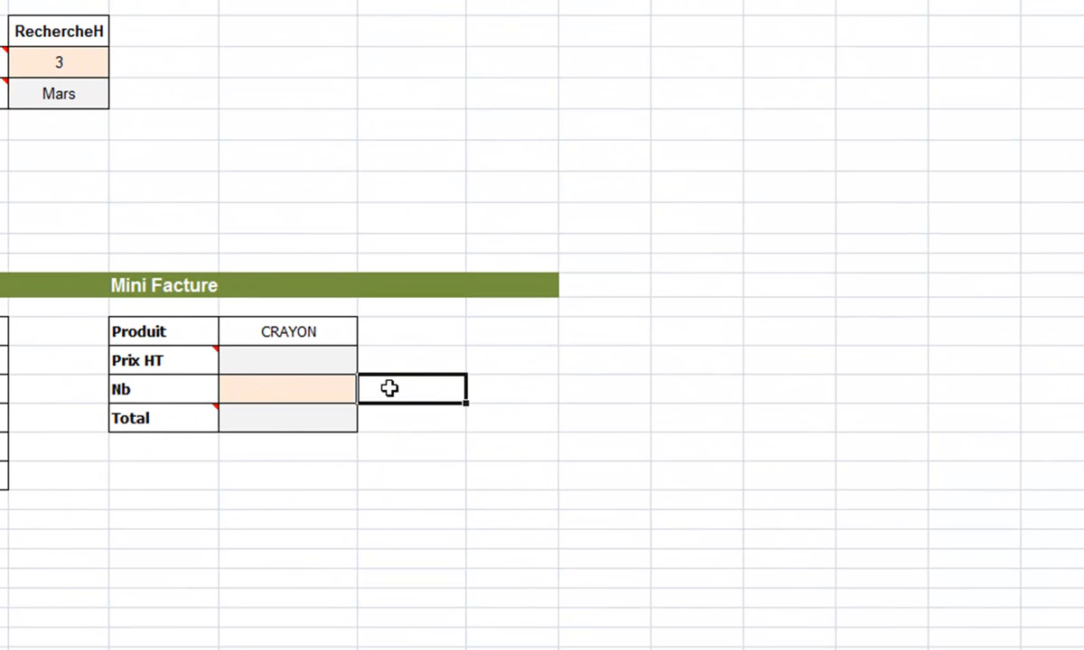
left_click(276, 390)
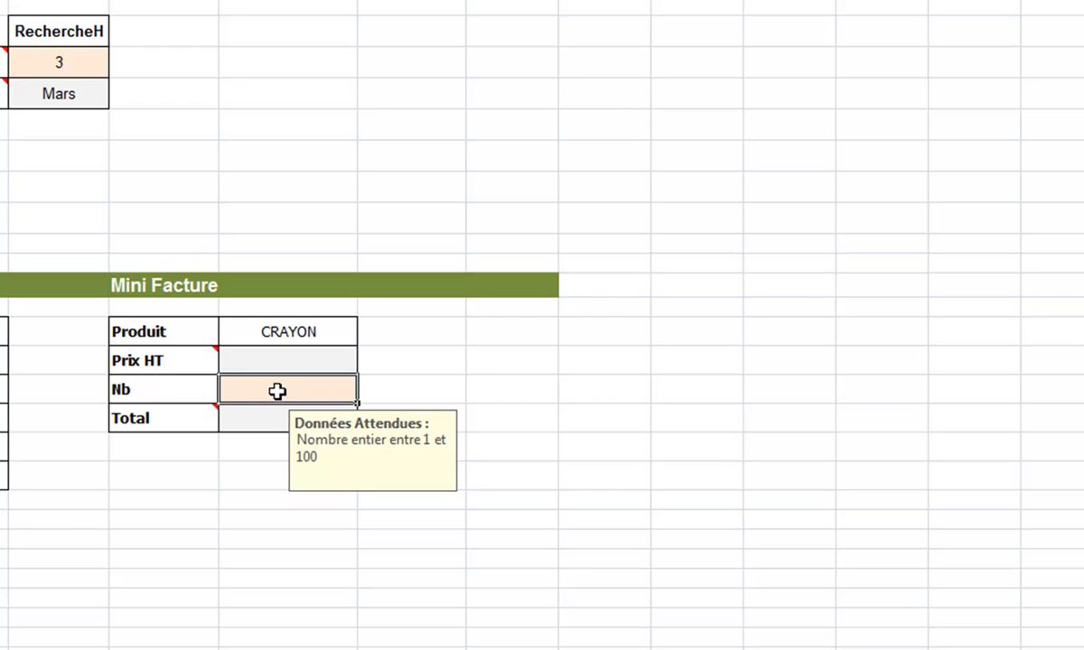
type("2")
key("Return")
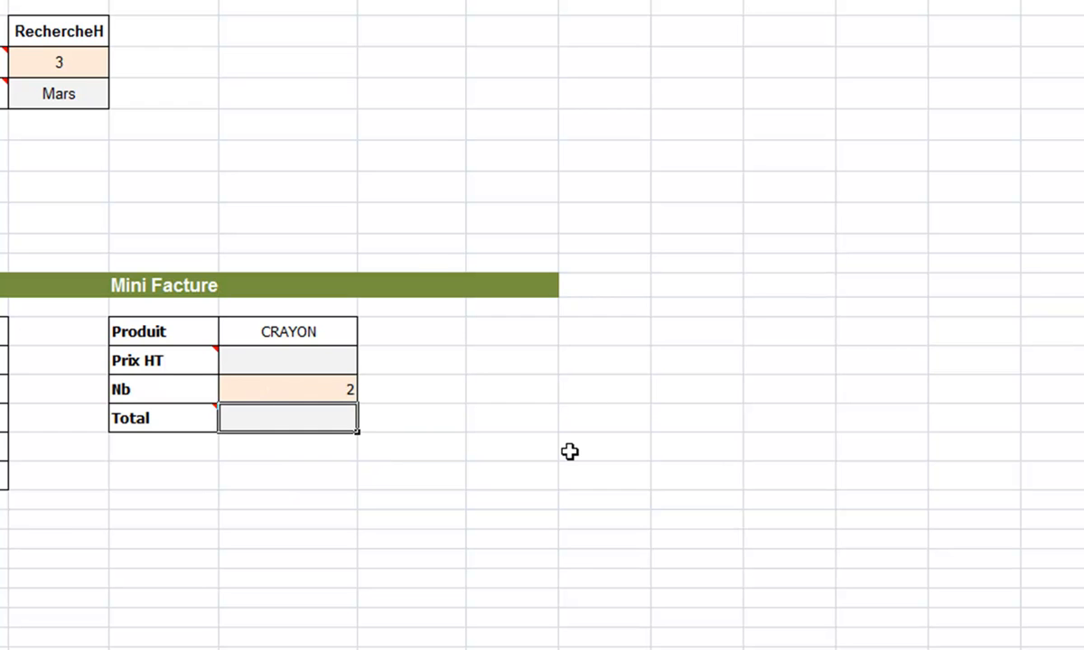
Test the Nb cell's validation with the invalid text abc and accept the resulting alert.
left_click(246, 389)
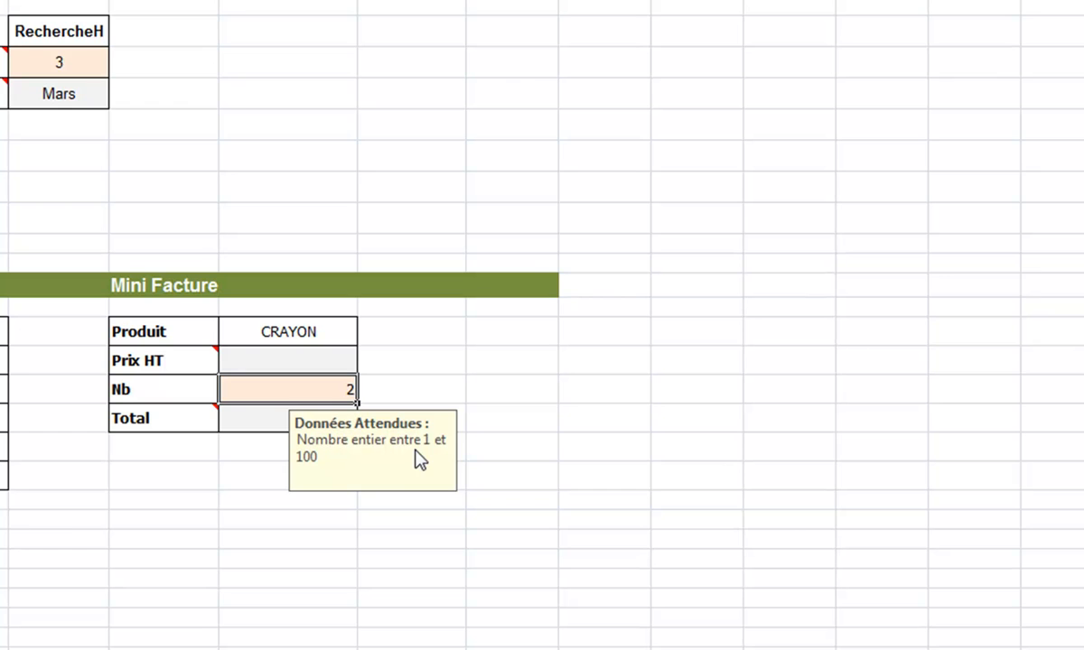
type("abc")
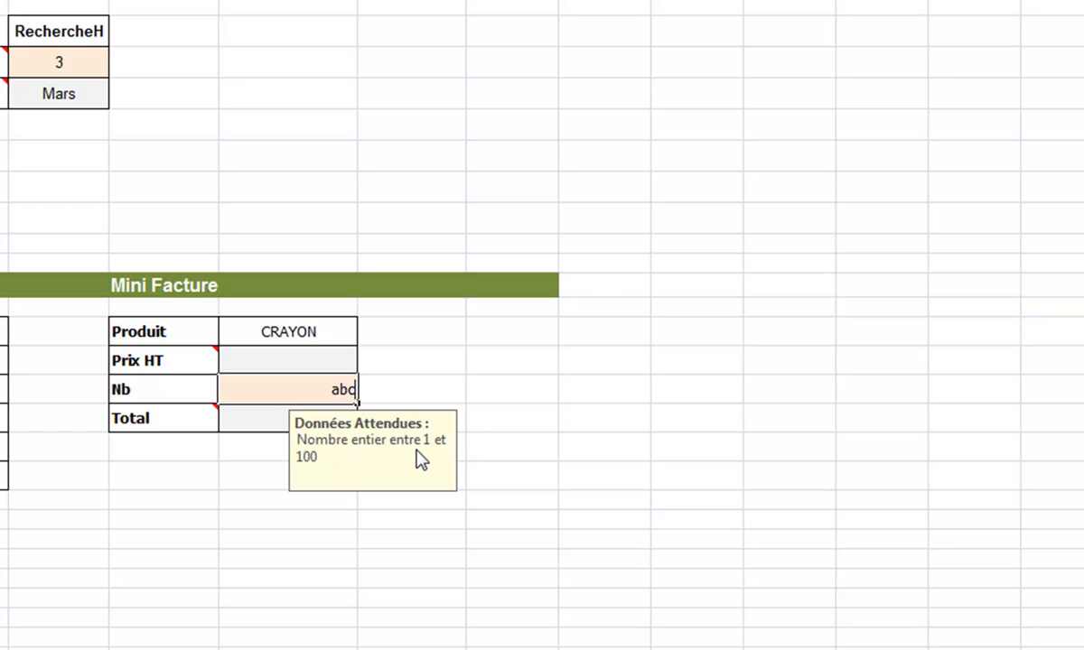
key("Return")
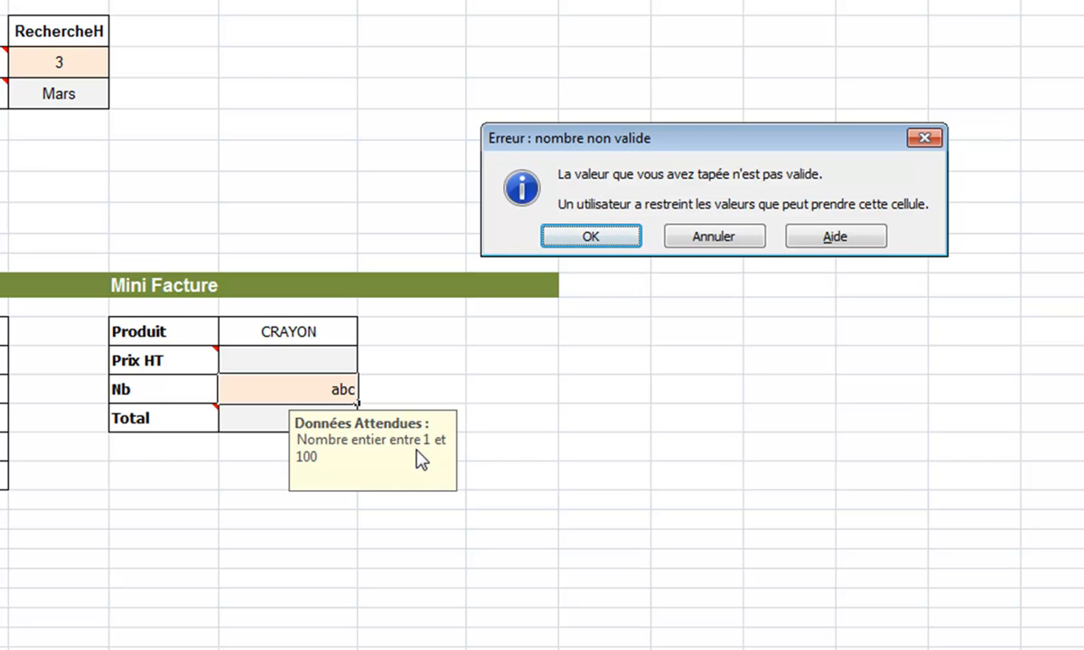
left_click(605, 237)
left_click(512, 422)
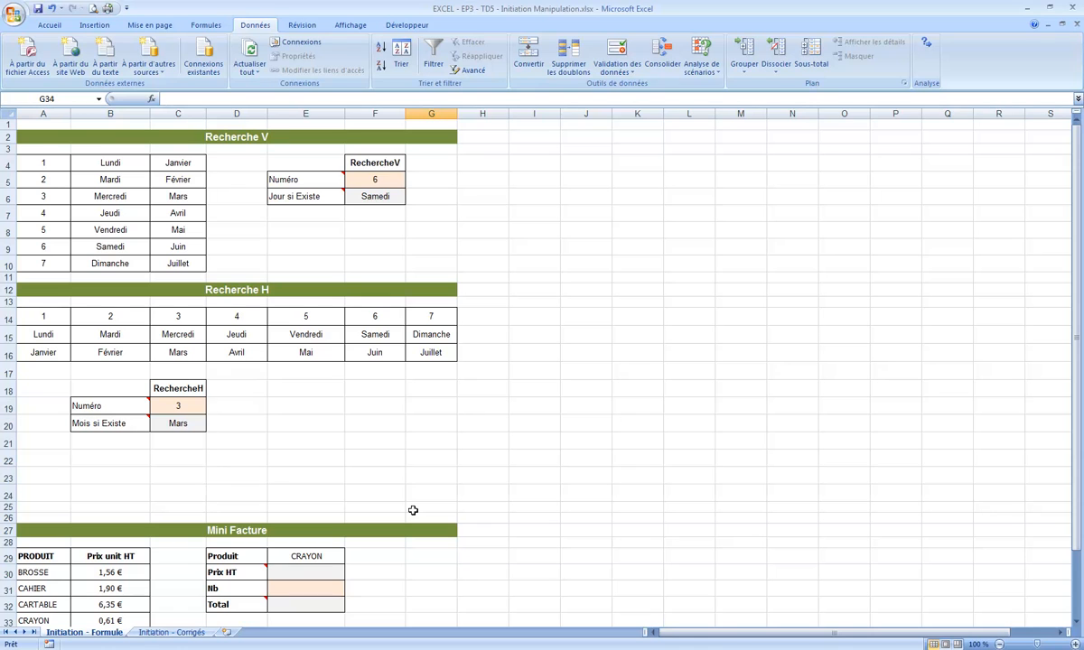
Restrict the RechercheV Numéro cell F5 to a Liste validation with the source 1;2;3;4;5;6;7.
left_click(366, 179)
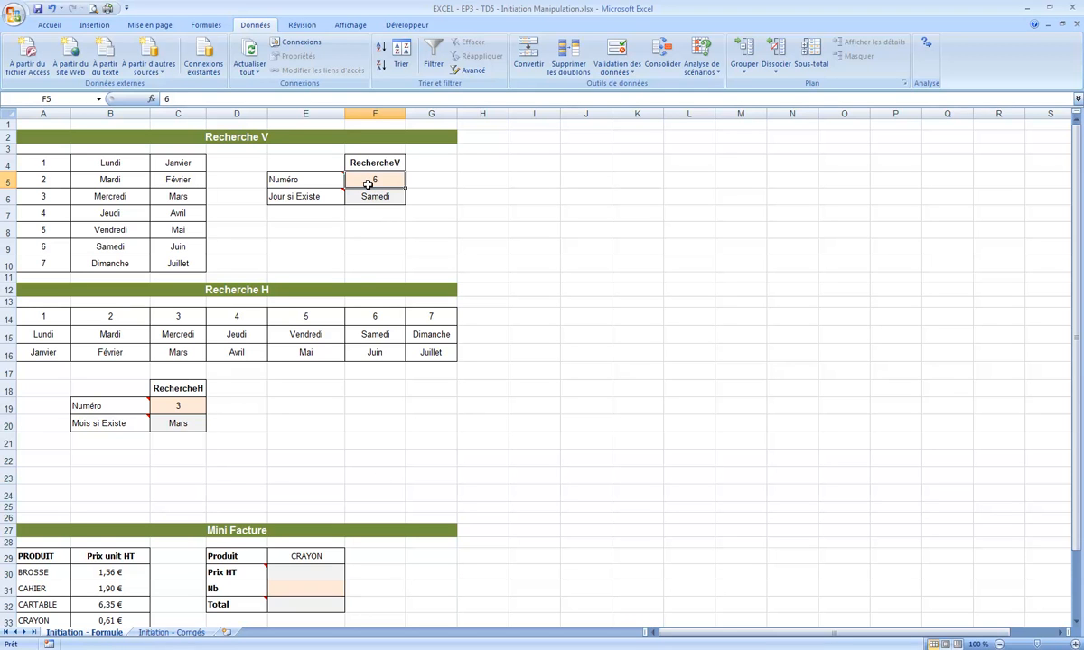
left_click(617, 69)
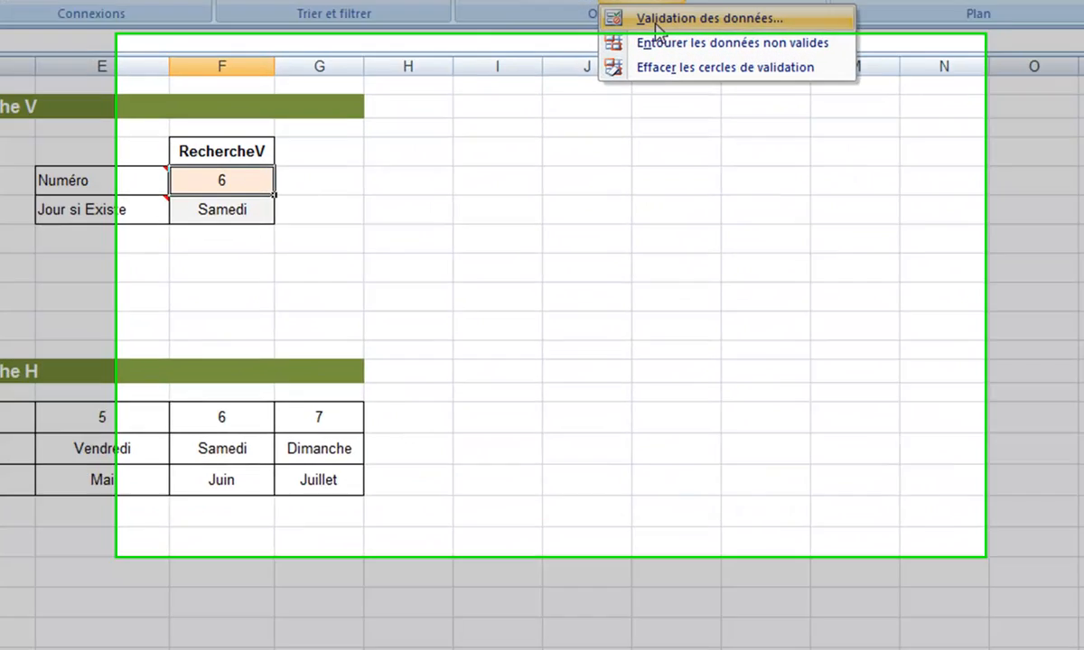
left_click(628, 87)
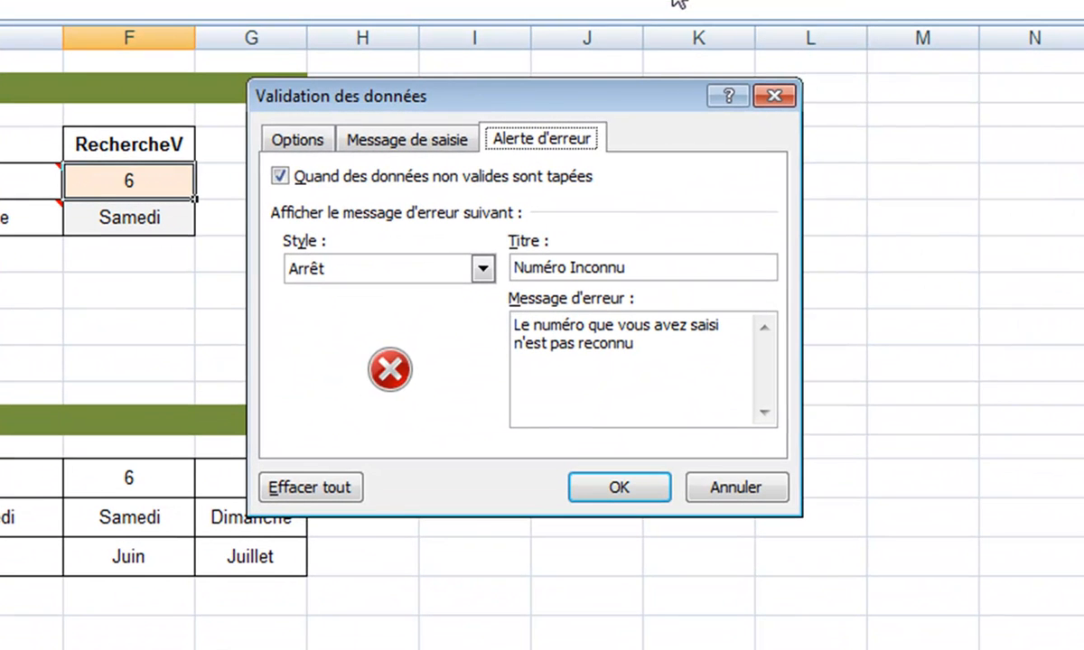
left_click(290, 142)
left_click(430, 231)
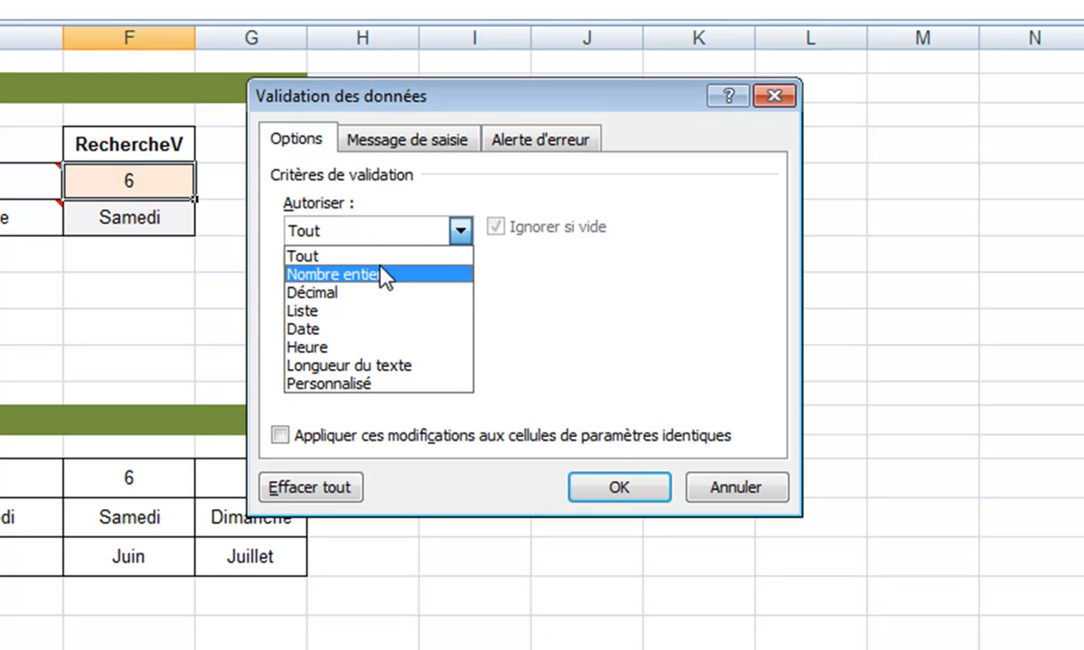
left_click(371, 310)
left_click(359, 342)
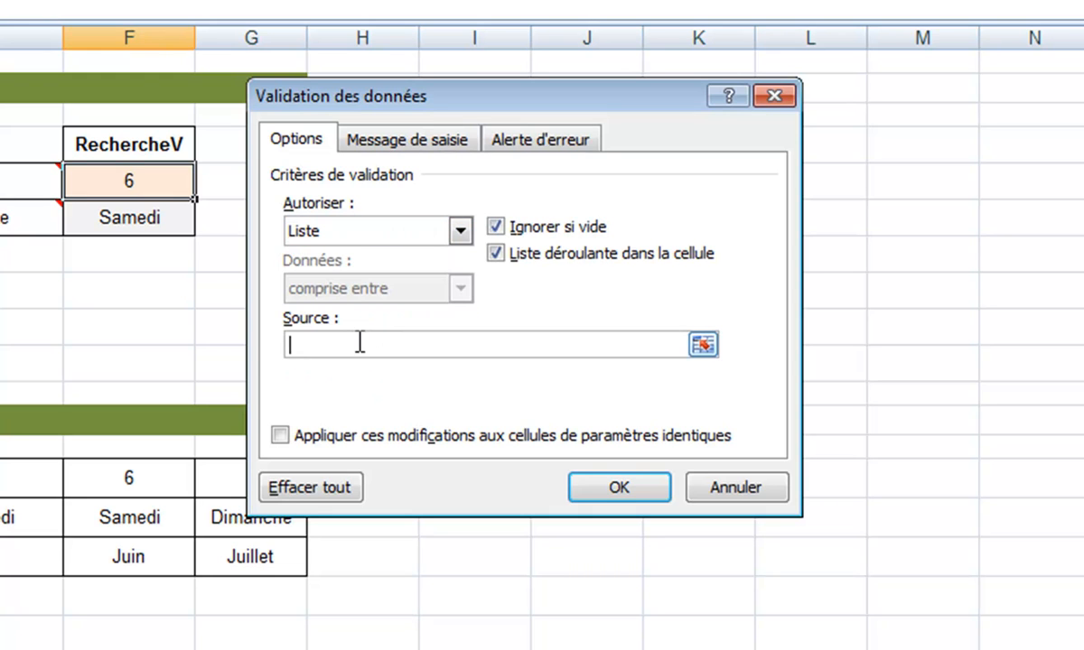
type("1;2;3;4;5;6;7")
left_click_drag(413, 350, 267, 352)
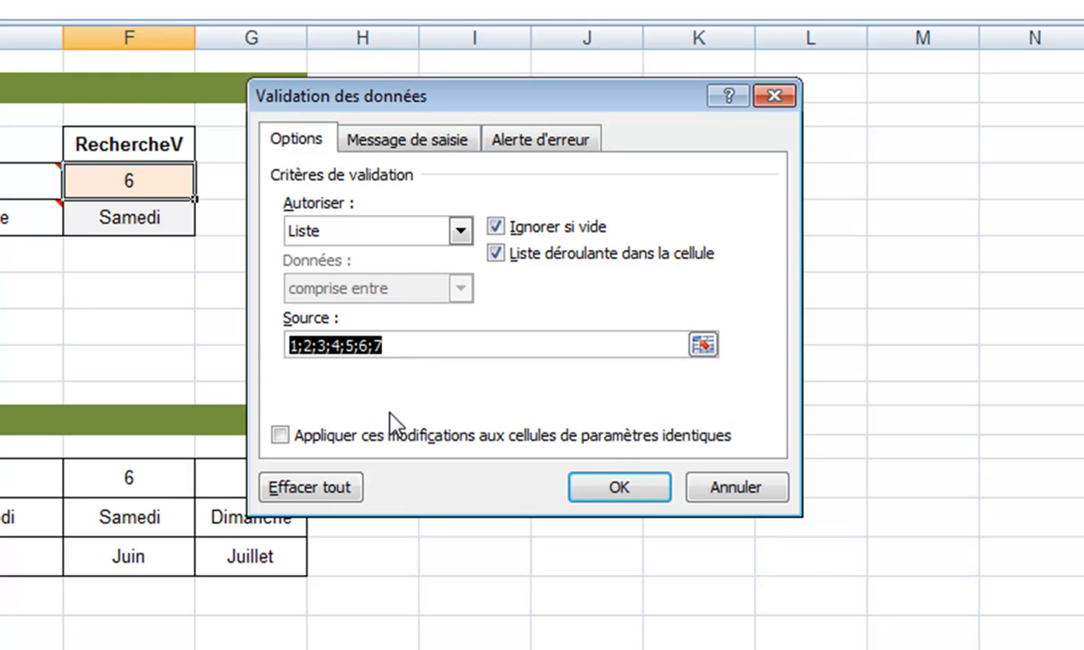
Review the Numéro cell's input message, keep its error alert style as Arrêt, and apply the validation.
left_click(370, 143)
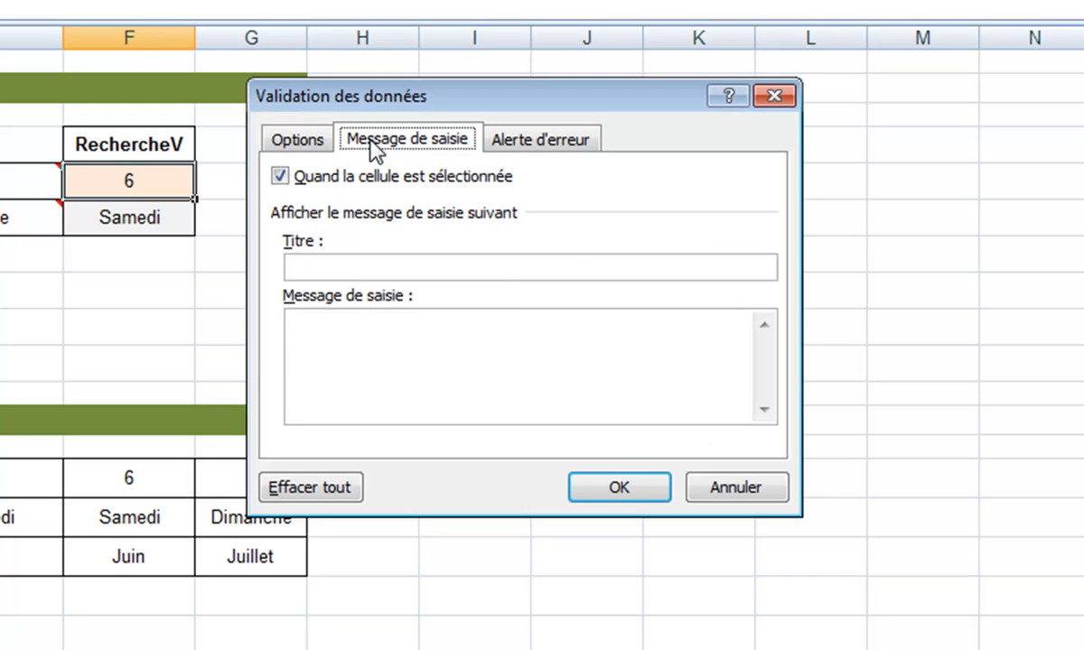
left_click(519, 145)
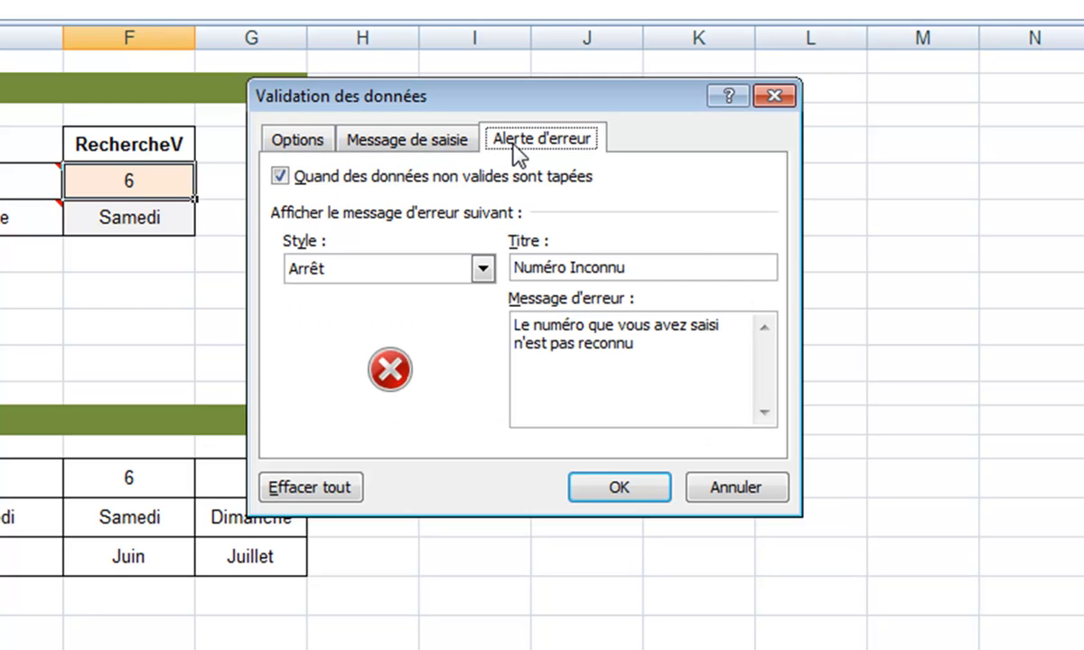
left_click(435, 271)
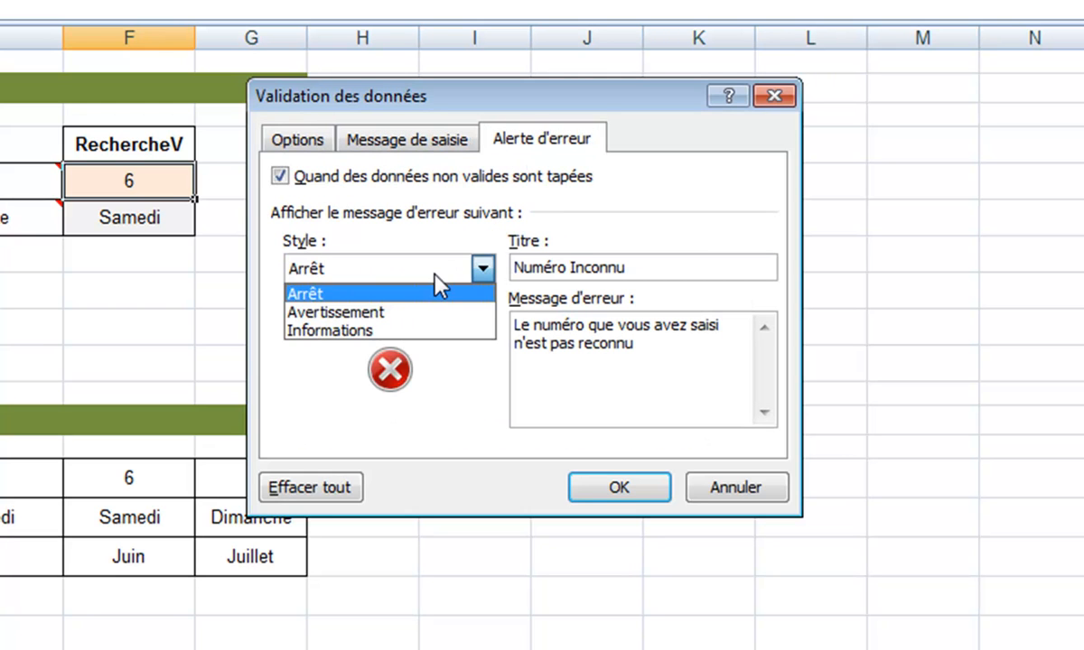
left_click(434, 275)
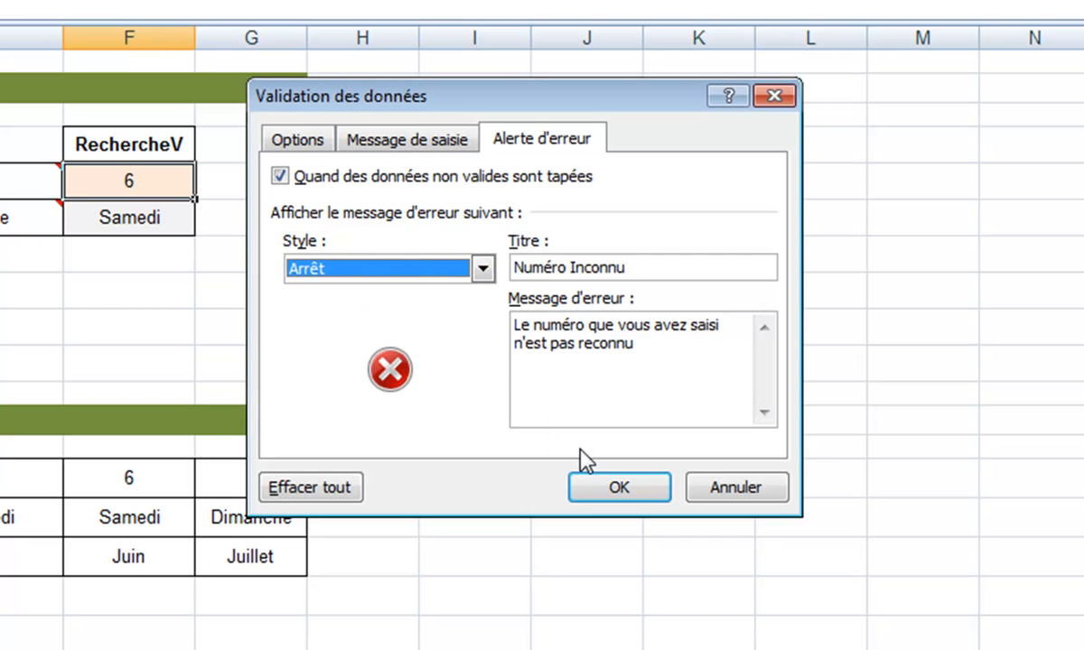
left_click(610, 490)
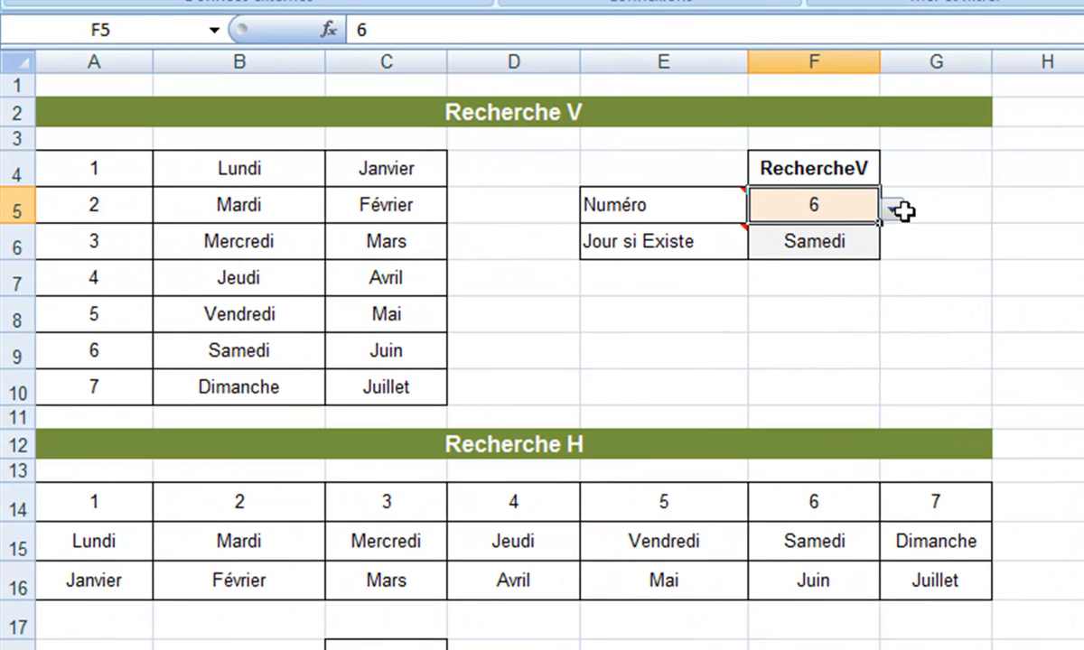
Test the RechercheV Numéro cell's drop-down list by choosing 5, 7 and 4 in turn.
left_click(897, 212)
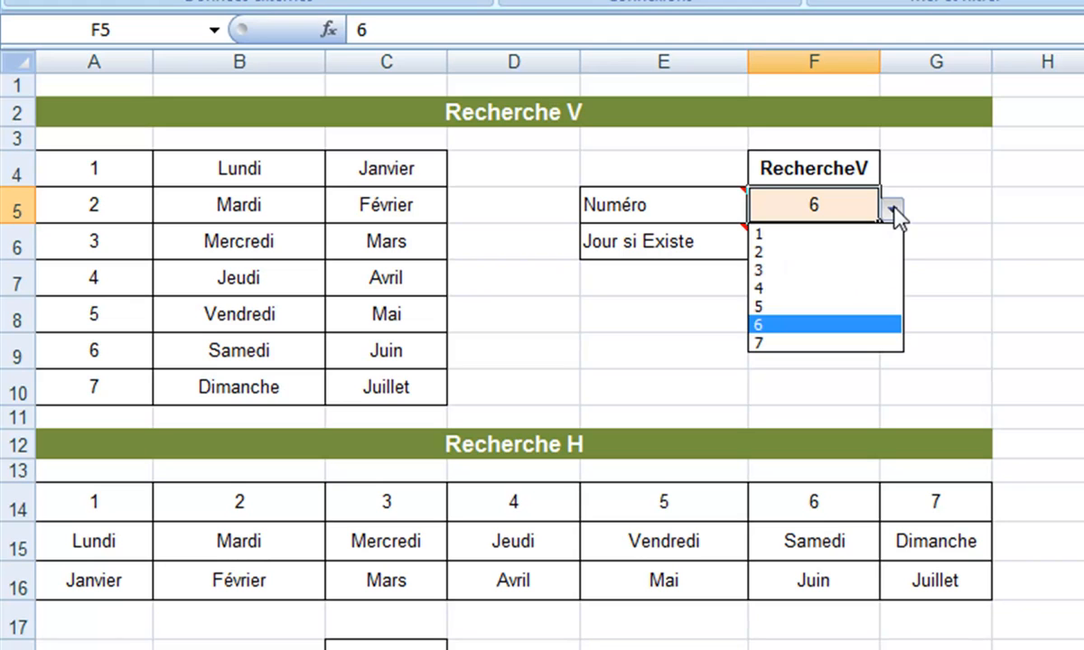
left_click(794, 307)
left_click(892, 210)
left_click(824, 343)
left_click(892, 209)
left_click(826, 287)
left_click(998, 271)
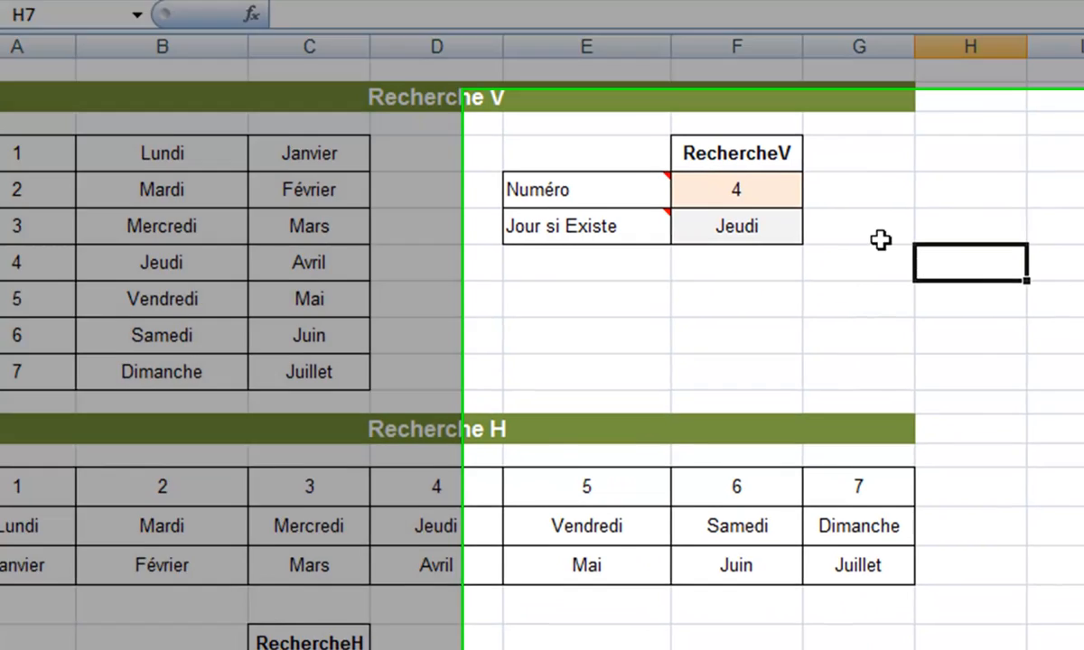
Test the RechercheV Numéro cell with the invalid number 45, then retry with the valid number 4.
left_click(736, 190)
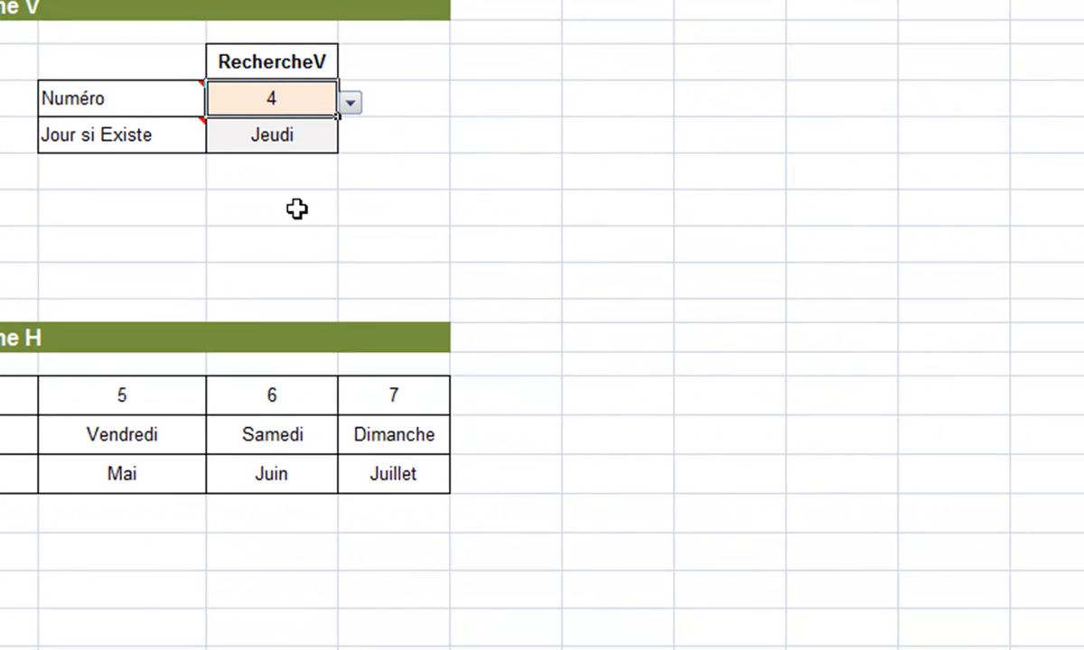
type("45")
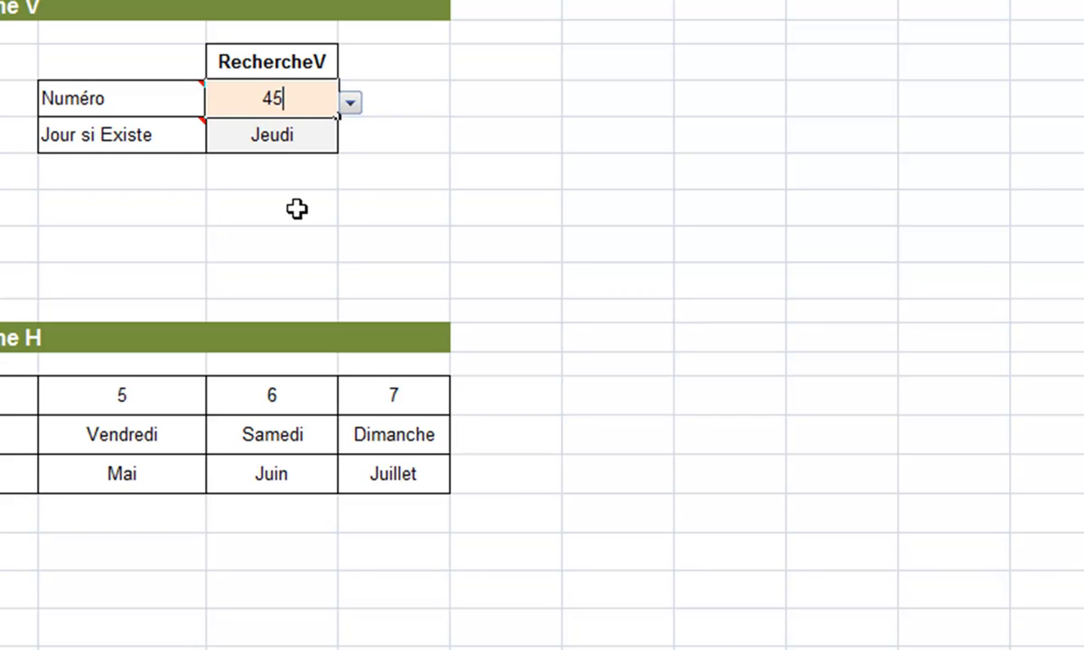
key("Return")
left_click_drag(448, 391, 479, 50)
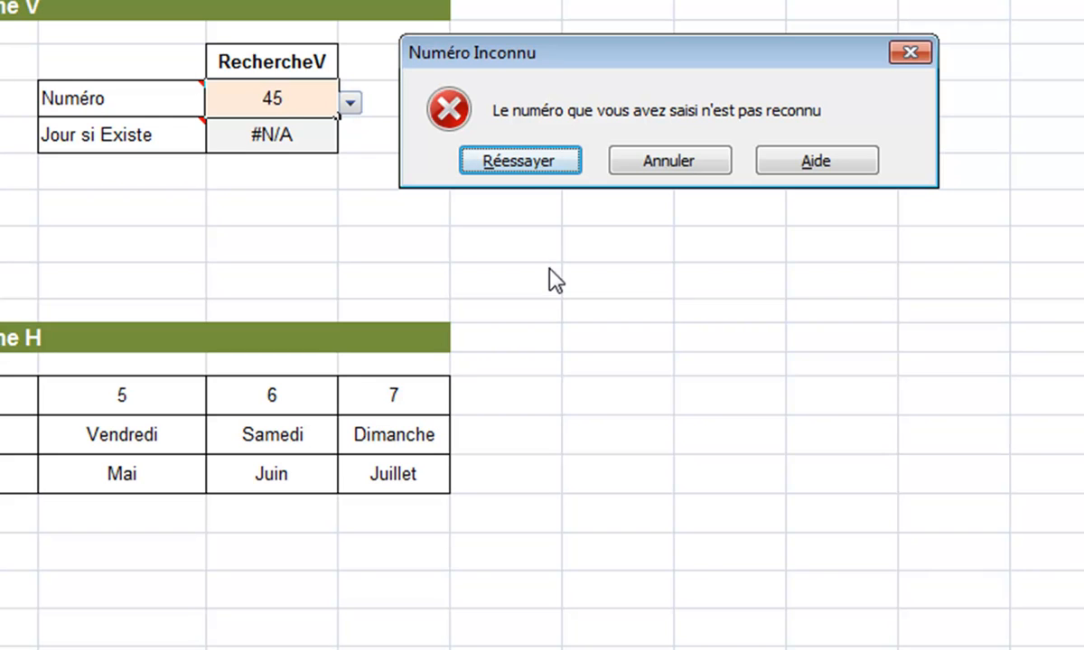
left_click(510, 167)
type("4")
key("Return")
left_click(356, 196)
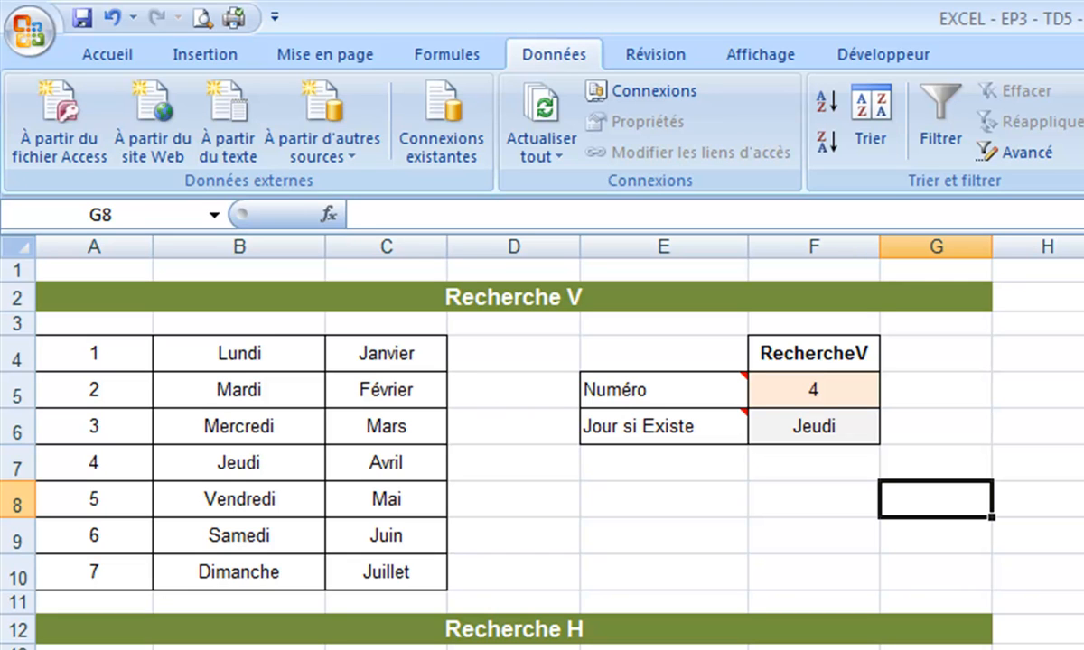
Define the name LISTE_NUM for the number column A4:A10 of the Recherche V table.
left_click_drag(90, 354, 80, 381)
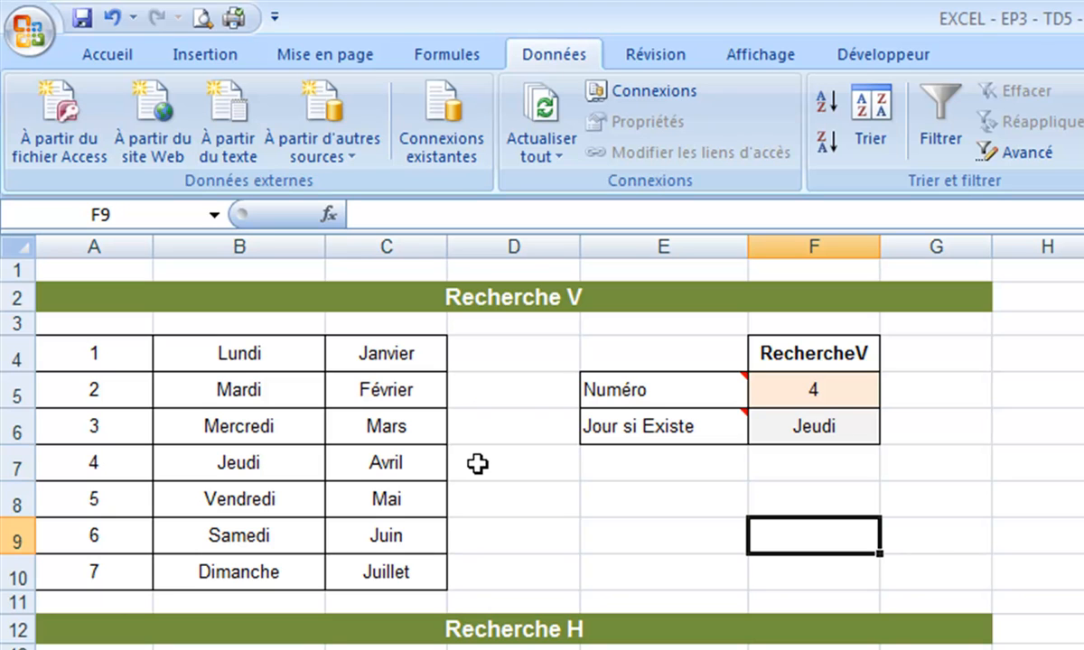
left_click_drag(53, 363, 60, 583)
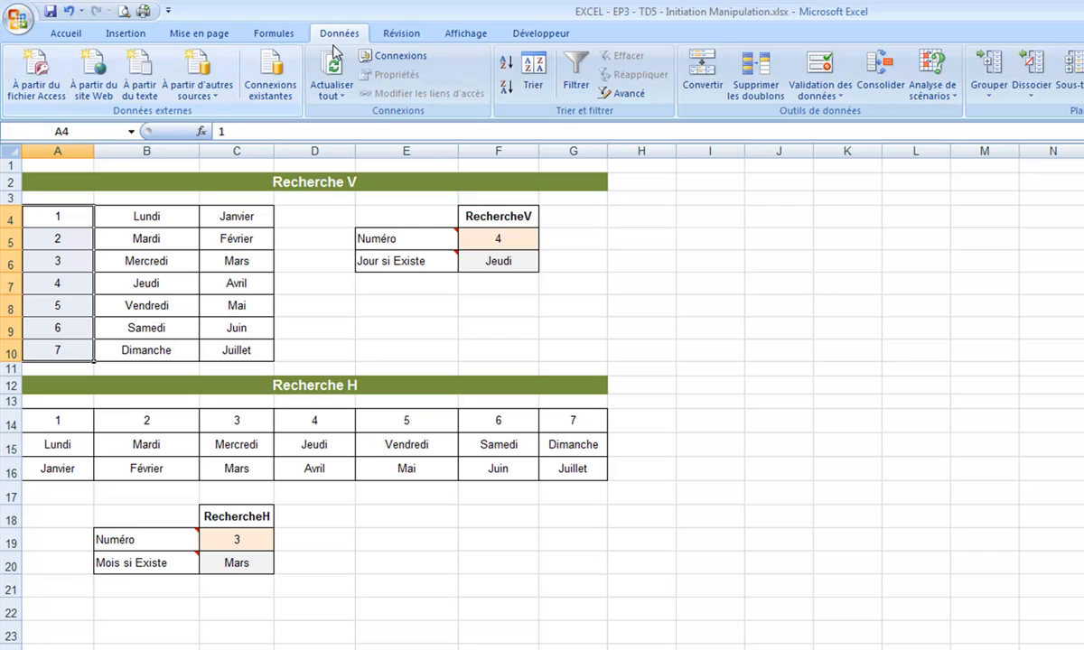
left_click(277, 36)
left_click(699, 55)
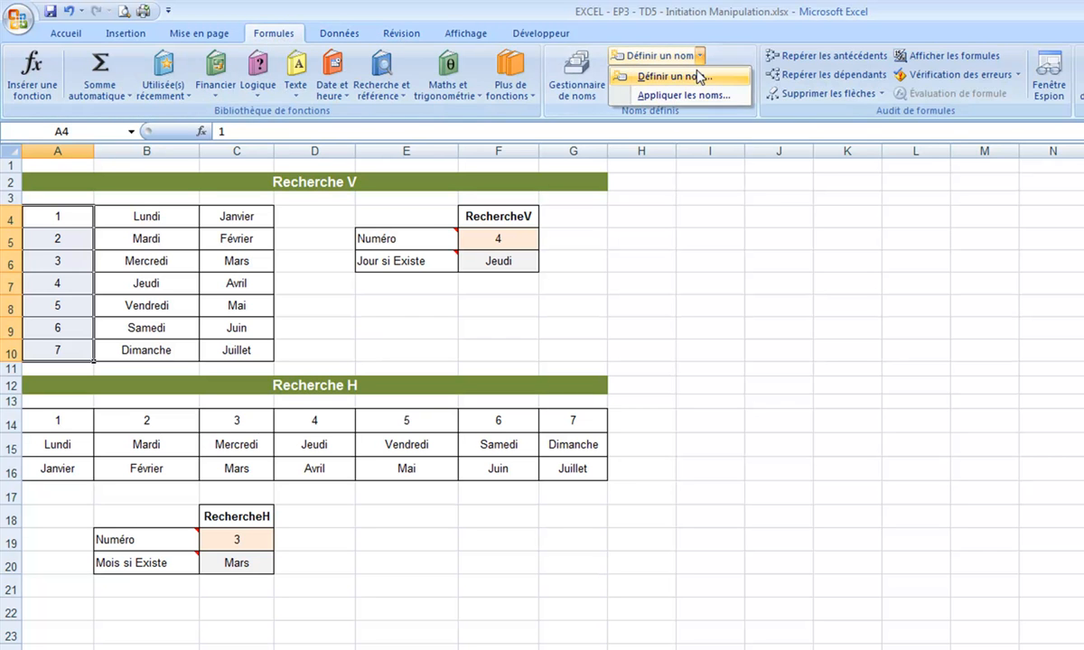
left_click(695, 78)
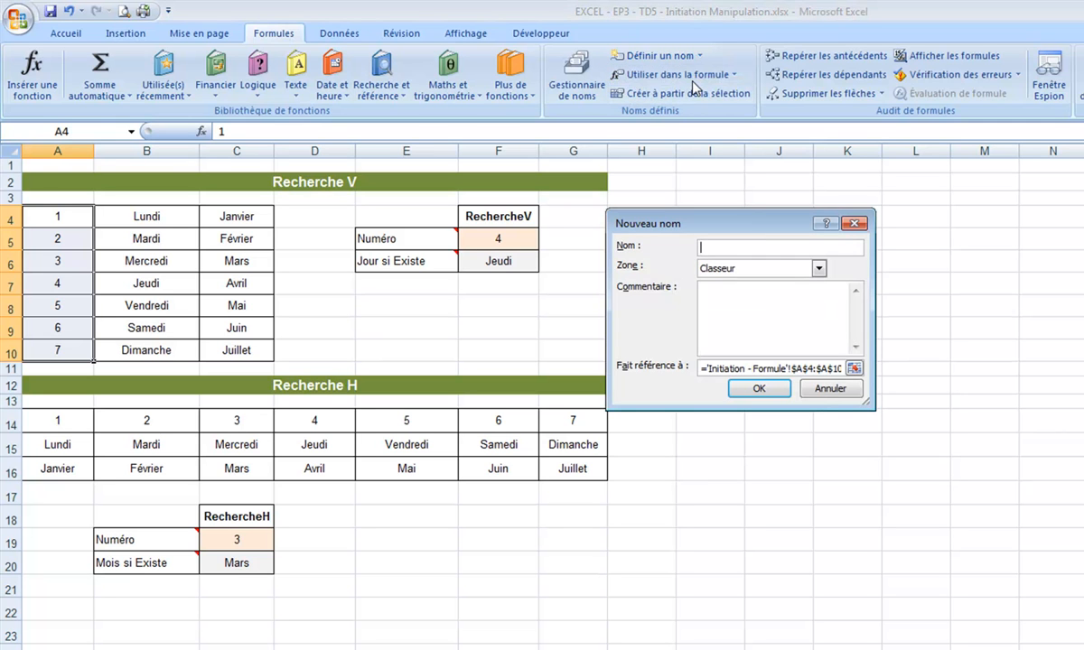
type("LISTE_NUM")
left_click(742, 390)
Change the list source of the RechercheV Numéro cell's validation to =LISTE_NUM and apply it.
left_click(497, 240)
left_click(328, 36)
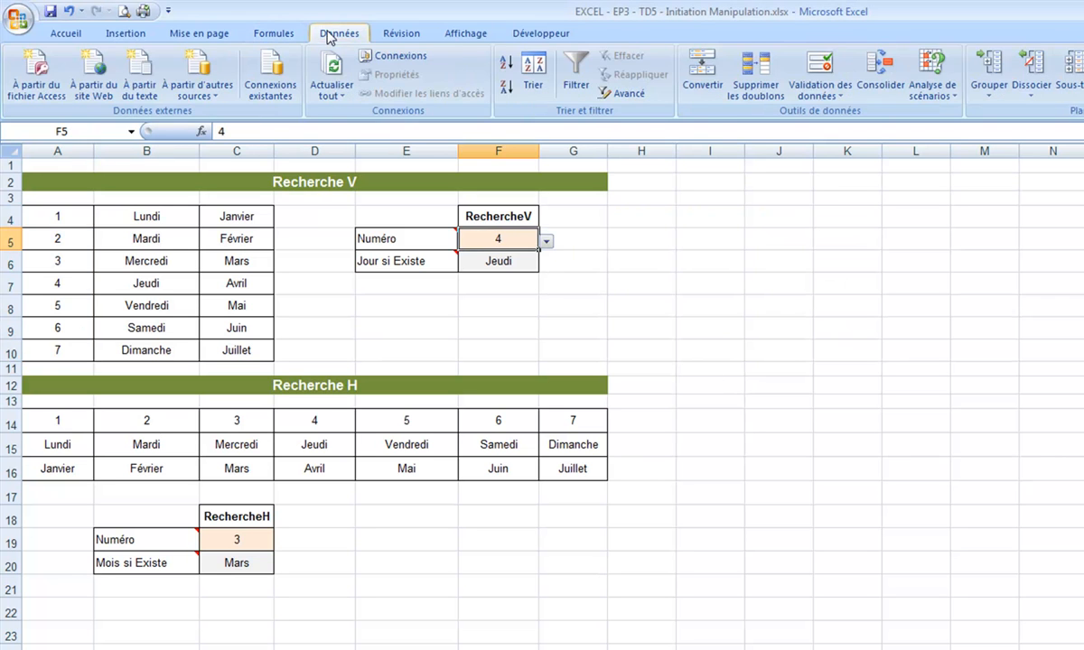
left_click(819, 86)
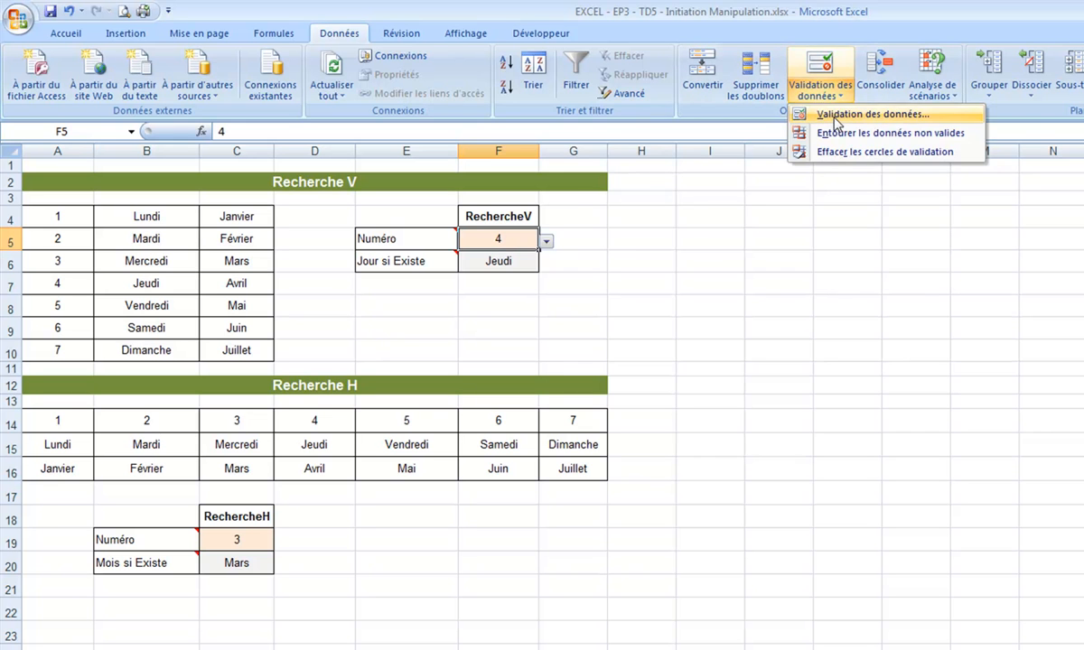
left_click(820, 115)
left_click(596, 215)
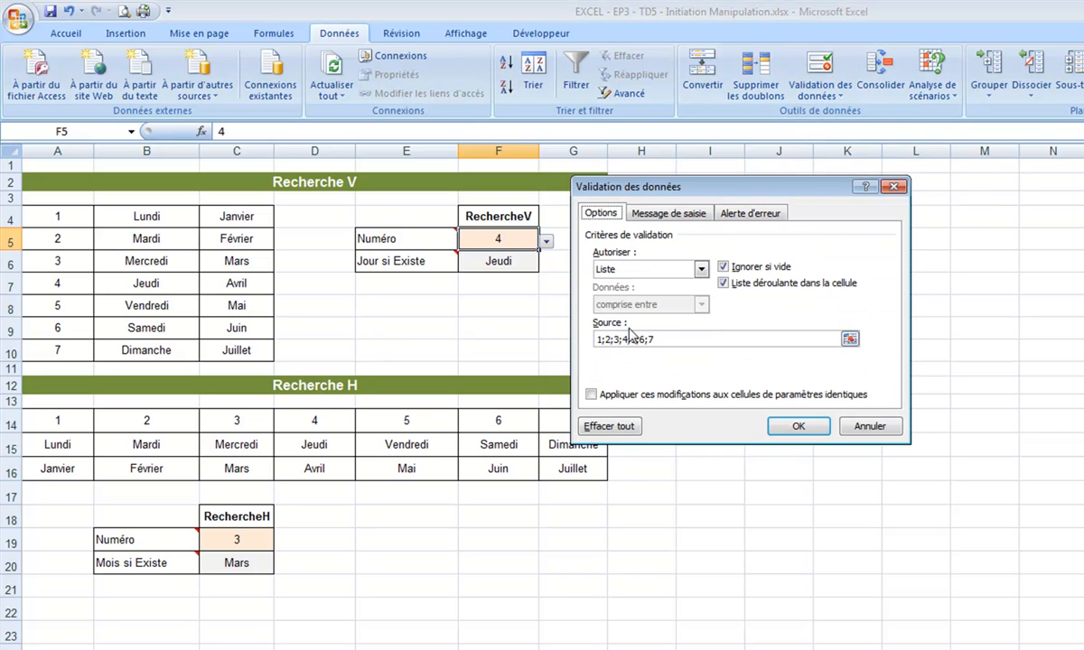
left_click_drag(655, 340, 562, 333)
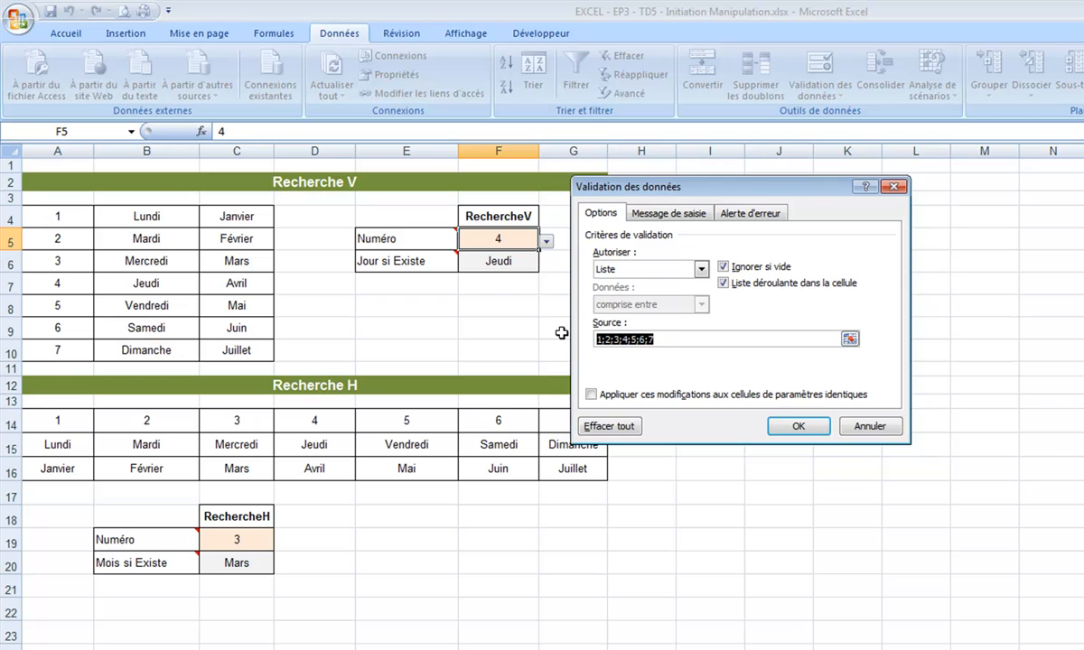
type("=")
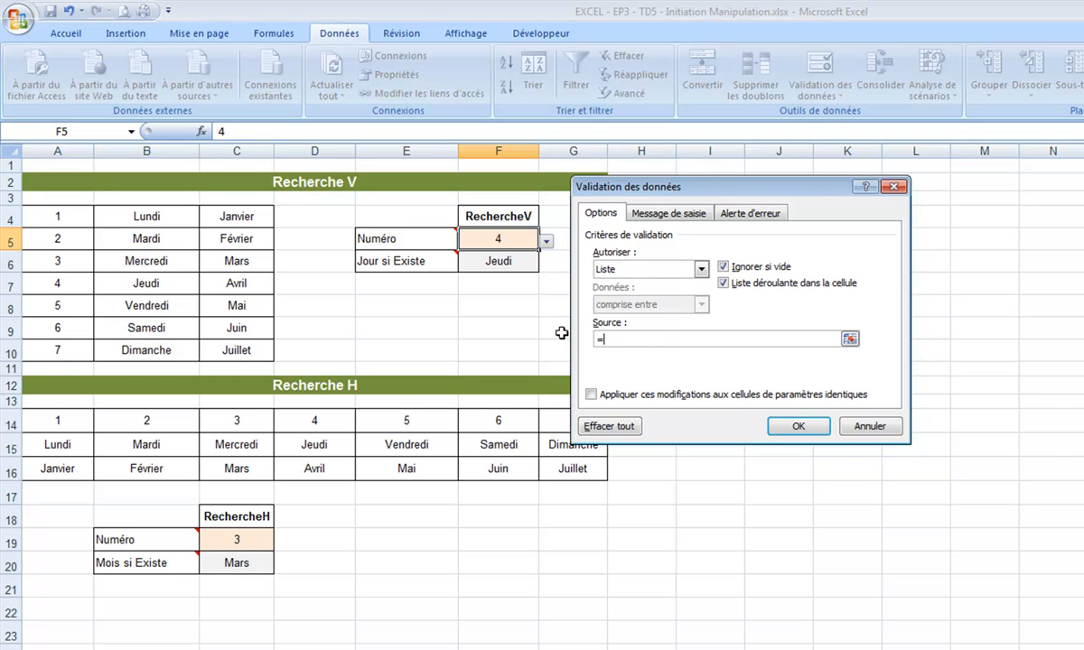
type("LISTE_NUM")
left_click(793, 427)
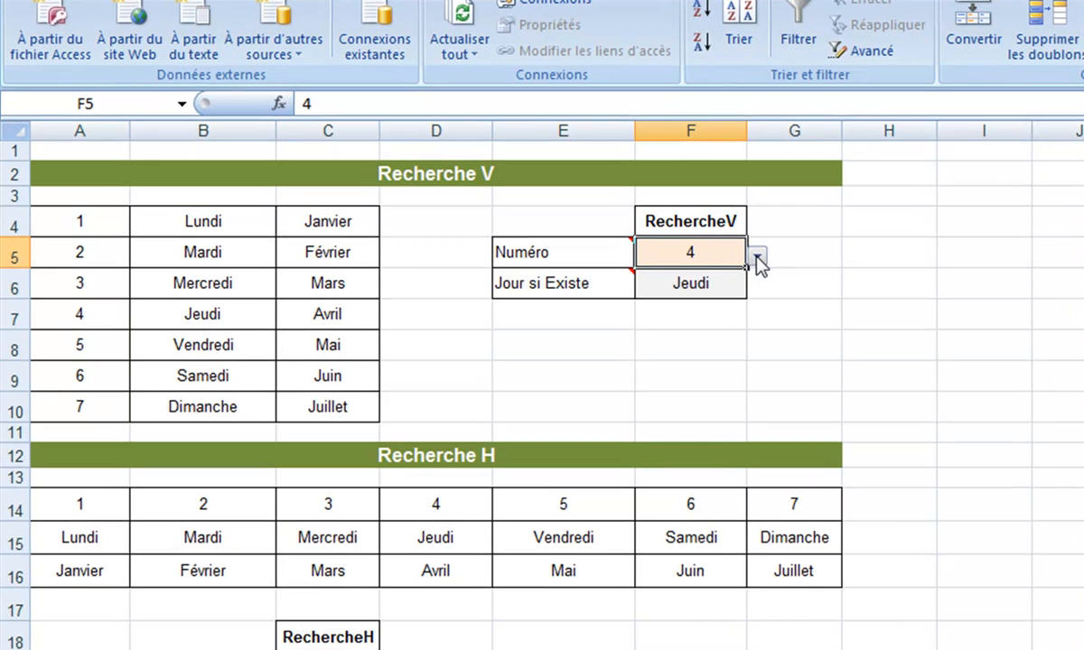
Check the choices offered in the Numéro cell's drop-down list against the source range A4:A10.
left_click(548, 241)
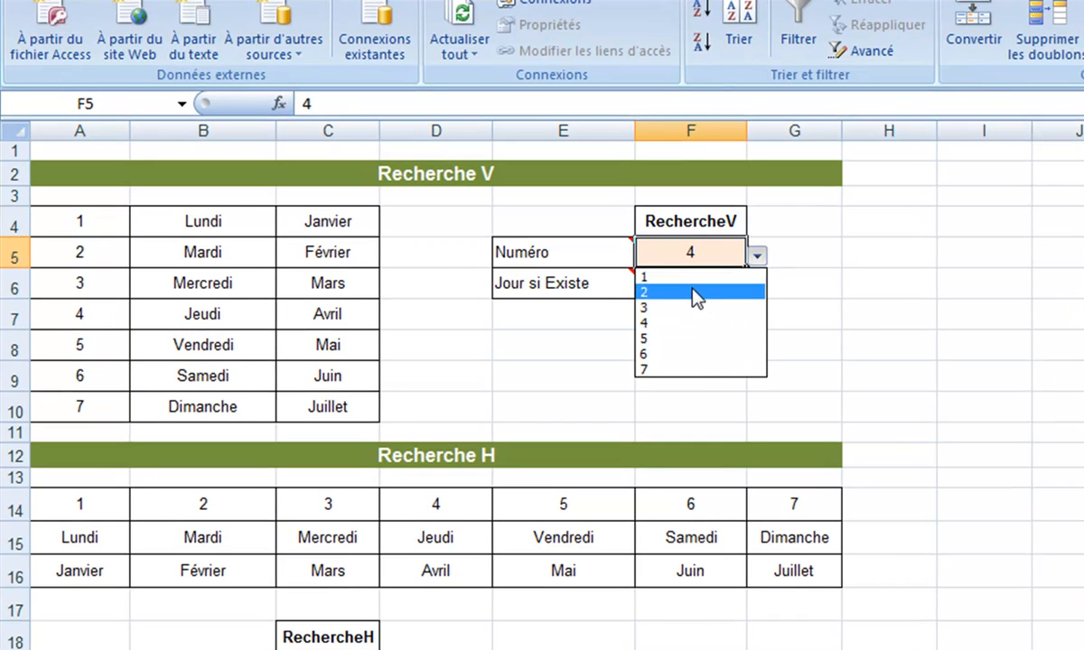
key("Escape")
left_click_drag(91, 217, 99, 420)
Replace the numbers in A4:A10 of the Recherche V table with the letters A to G.
left_click(58, 216)
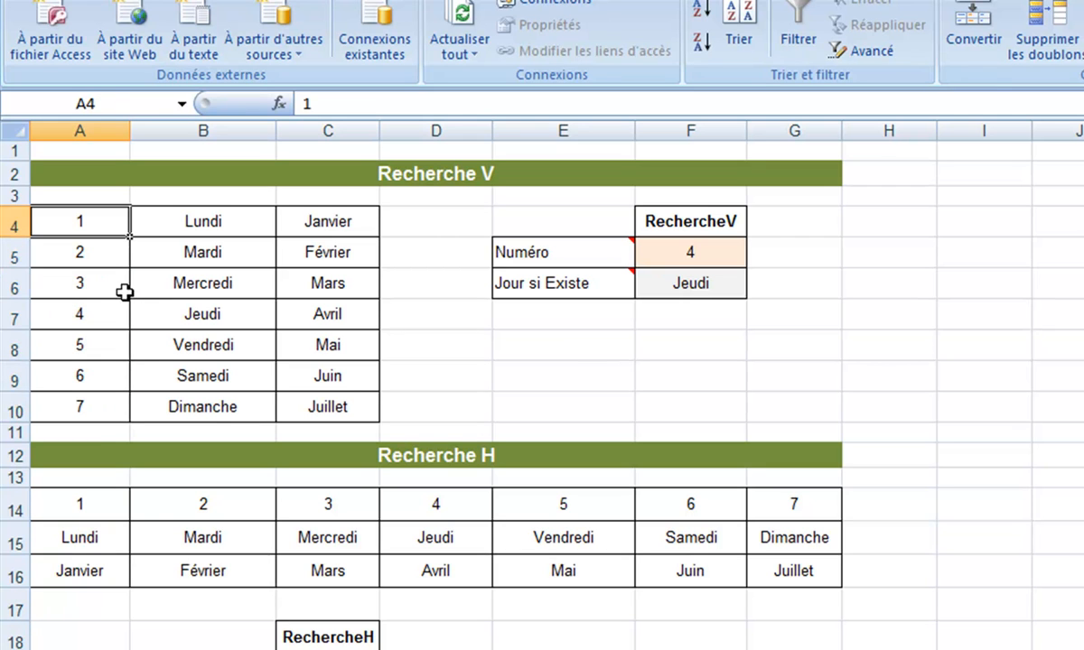
type("A")
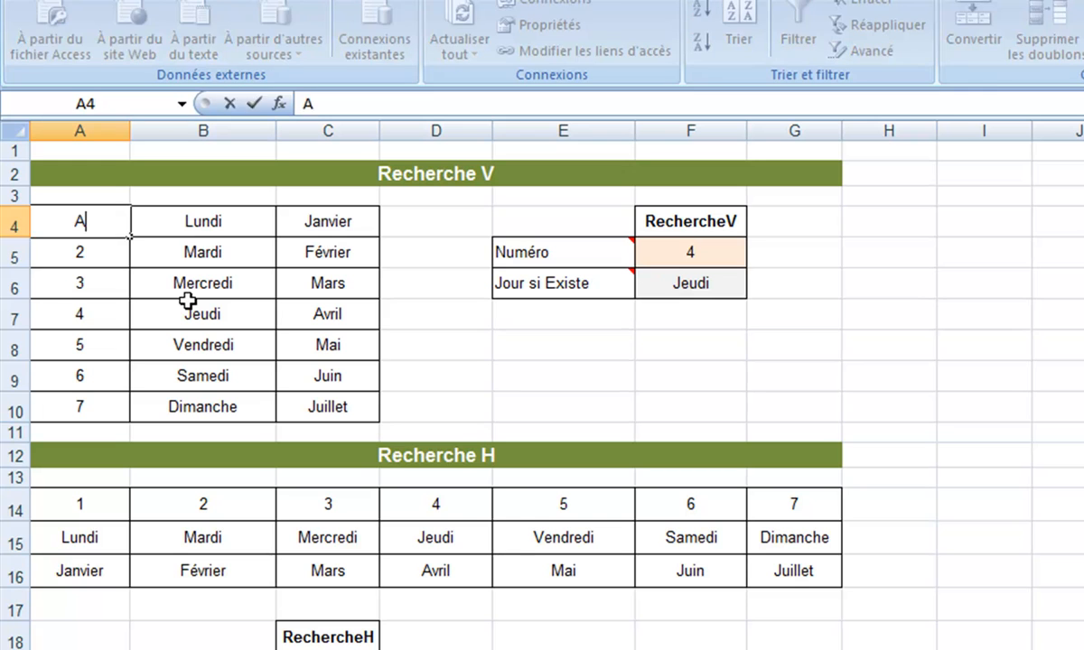
key("Return")
type("B")
key("Return")
type("C")
key("Return")
type("D")
key("Return")
type("E")
key("Return")
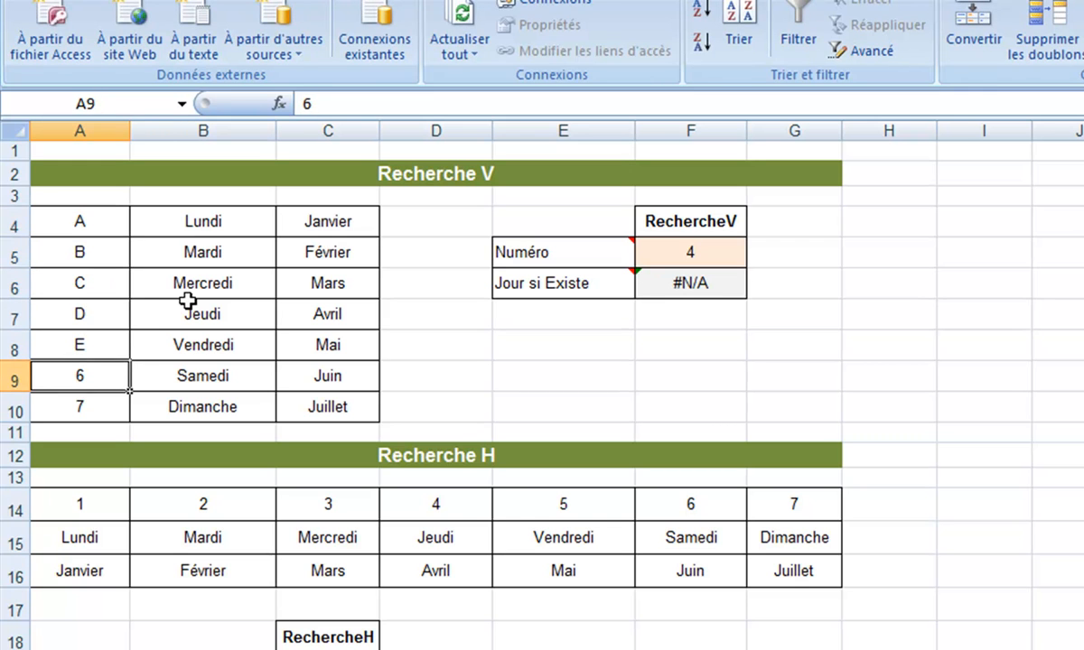
type("F")
key("Return")
type("G")
key("Return")
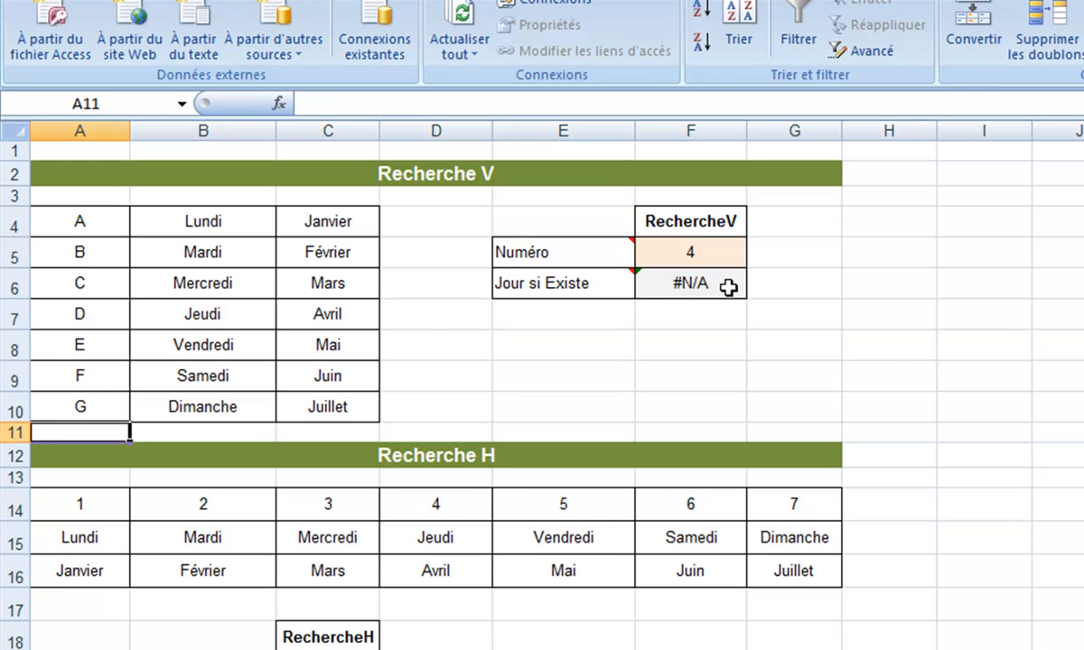
Choose C from the RechercheV Numéro cell's drop-down list and review the lettered source range A4:A10.
left_click(687, 247)
left_click(757, 258)
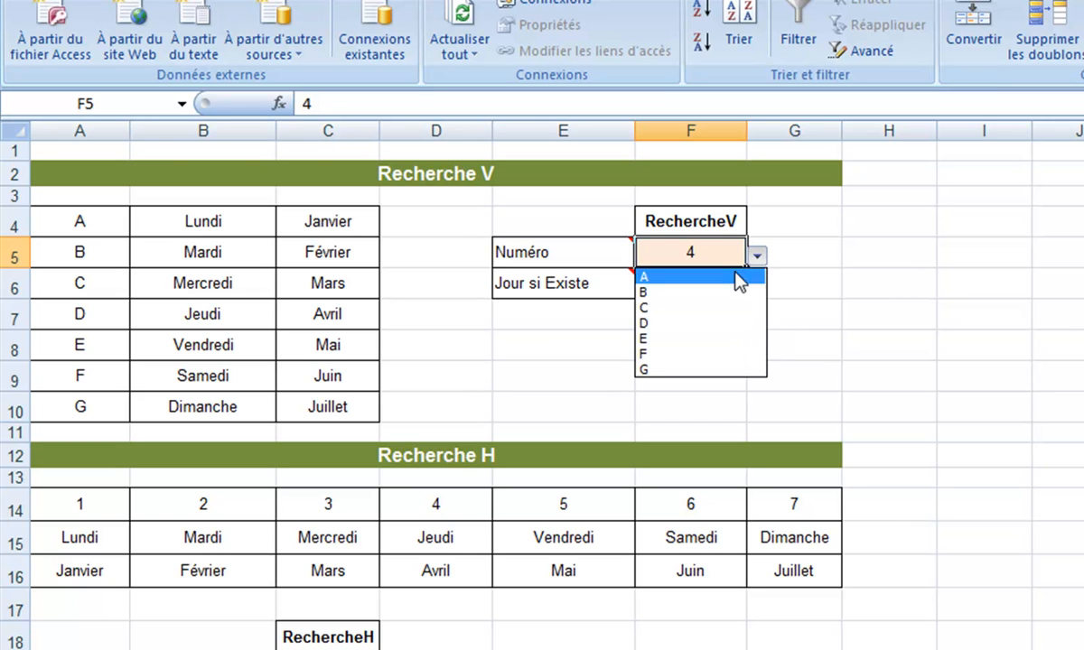
left_click(723, 308)
left_click(758, 366)
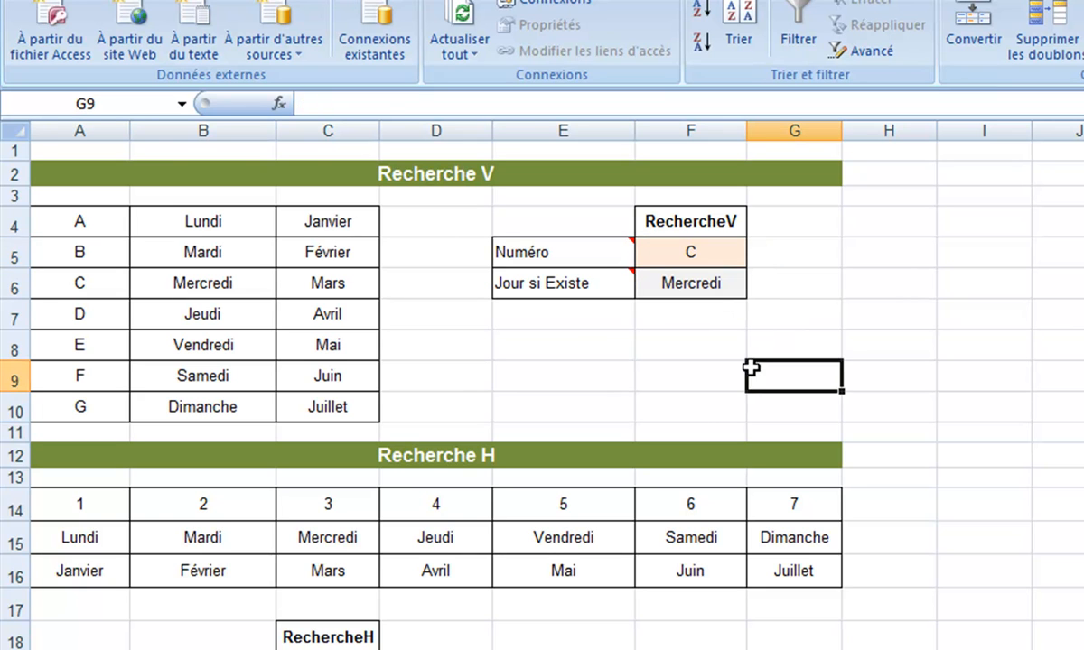
left_click_drag(49, 222, 50, 408)
left_click(671, 416)
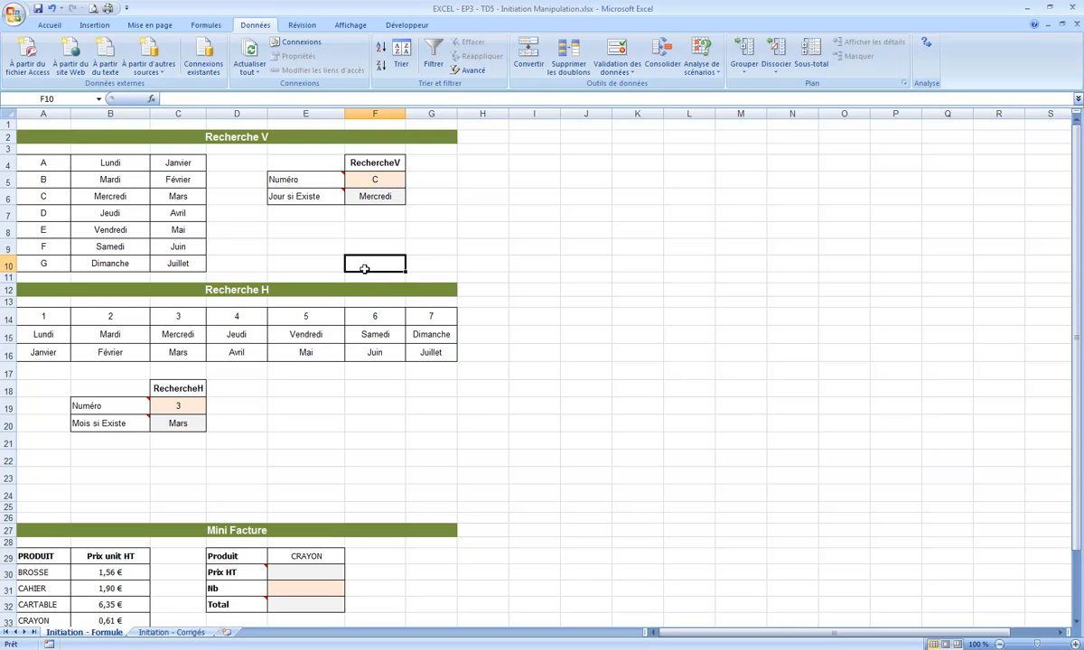
Choose D from the RechercheV Numéro cell's drop-down list and review the lookup formula in the Jour si Existe cell.
left_click(354, 176)
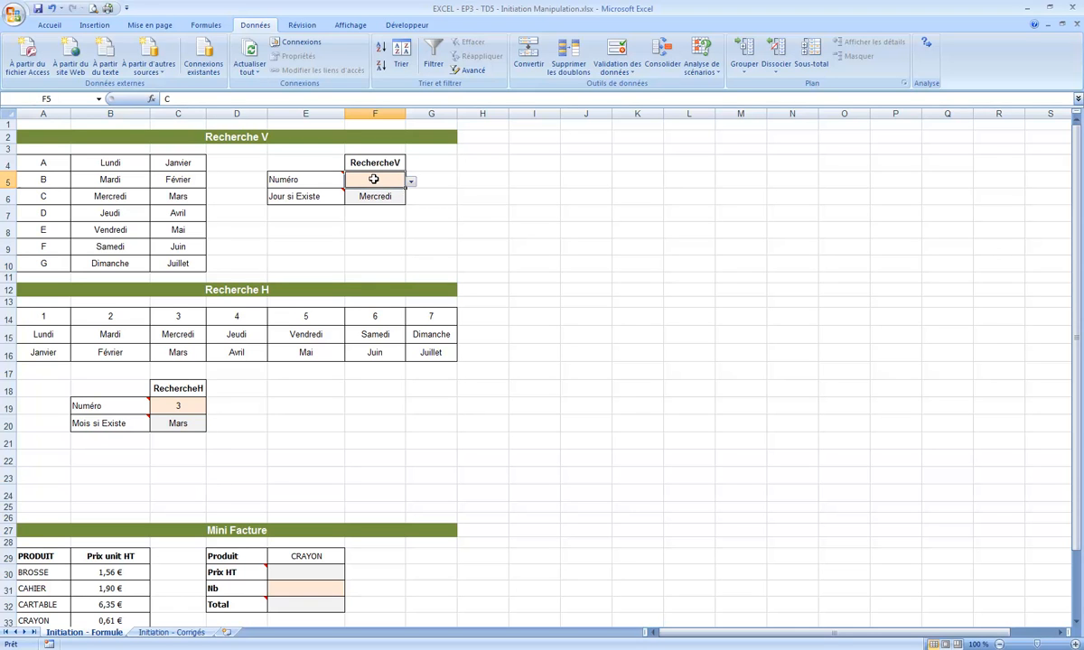
left_click(411, 181)
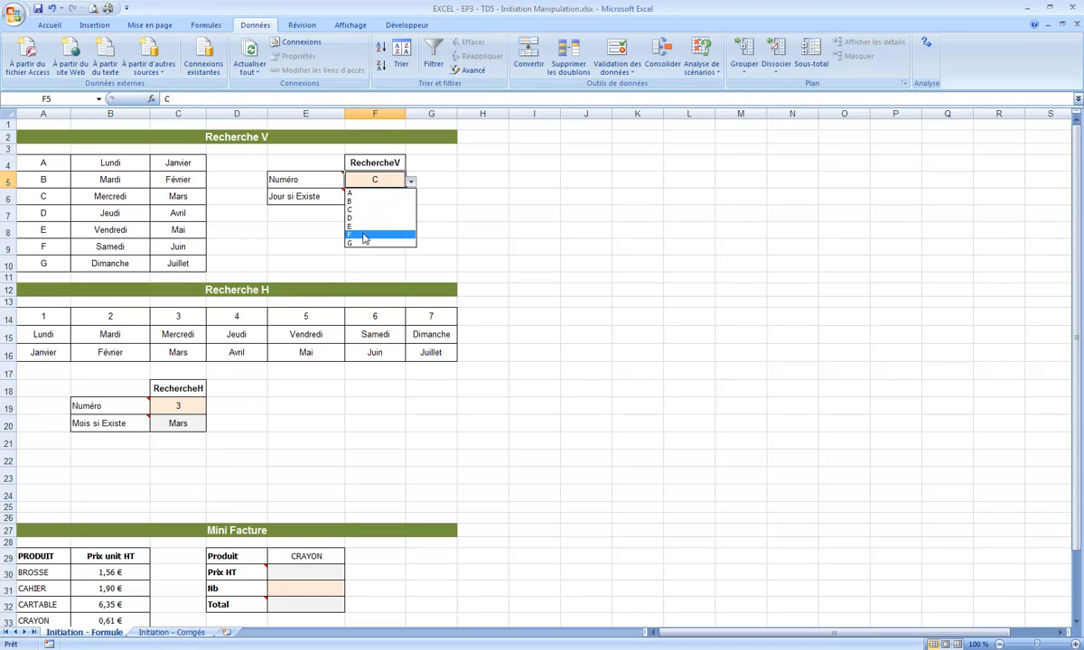
left_click(362, 218)
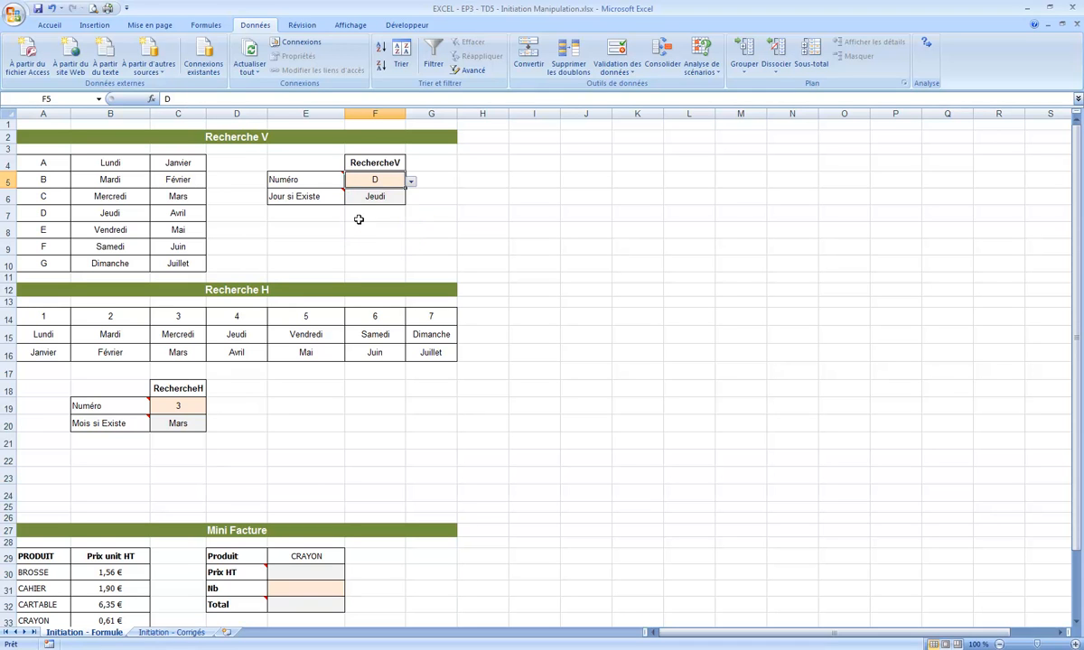
left_click(362, 198)
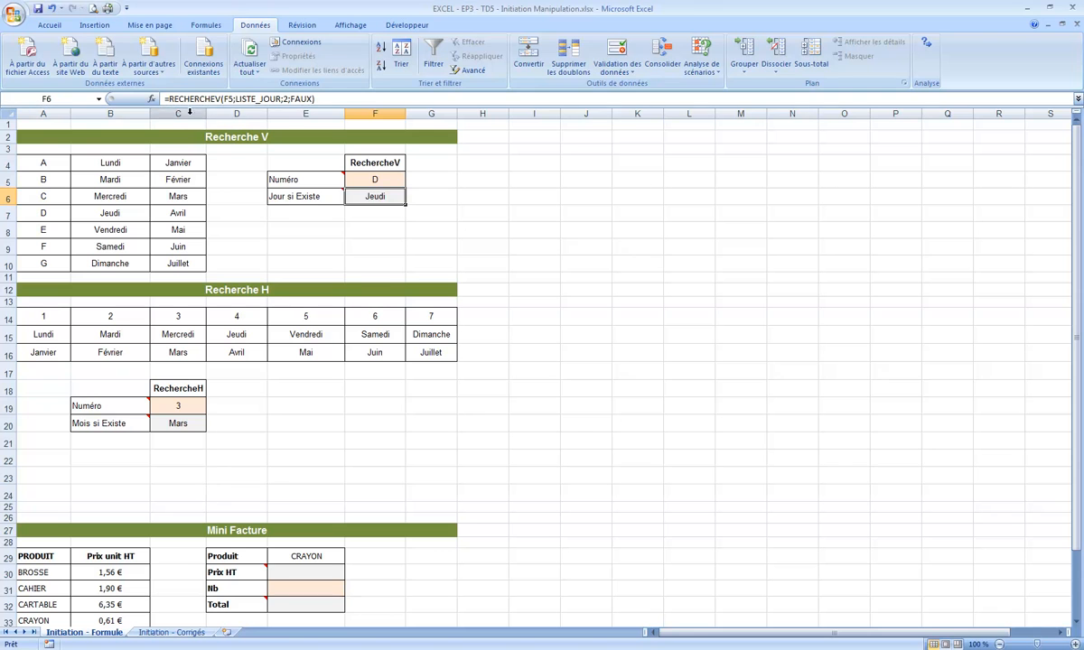
left_click_drag(165, 98, 346, 101)
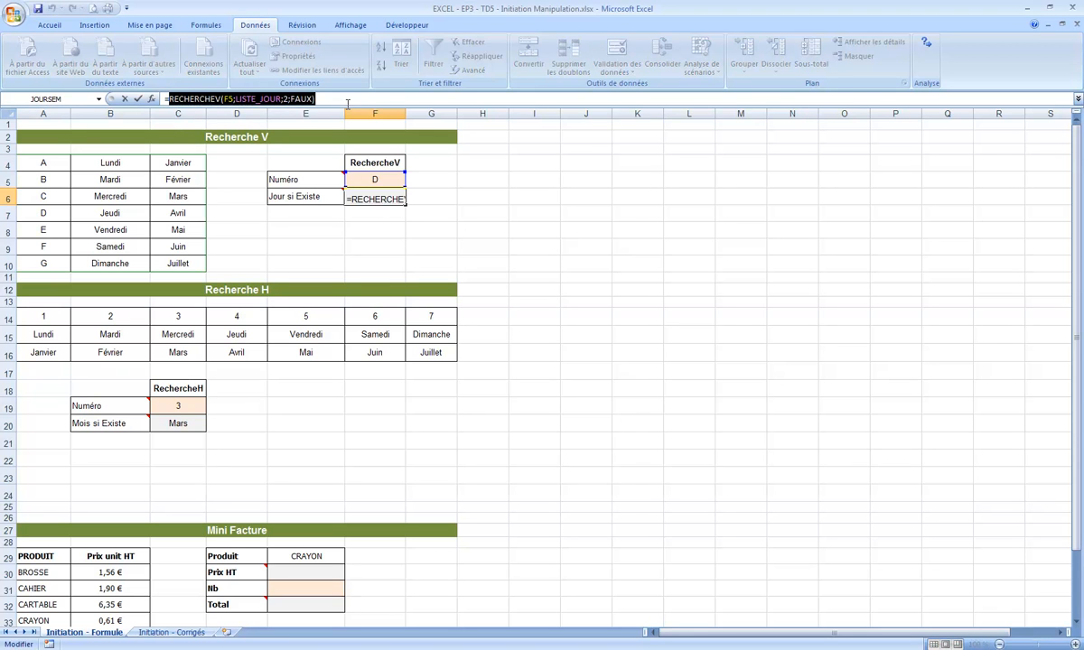
key("Return")
Test the RechercheV Numéro cell's validation by entering 58, and move the error alert beside the Recherche V cells.
left_click(364, 178)
type("58")
key("Return")
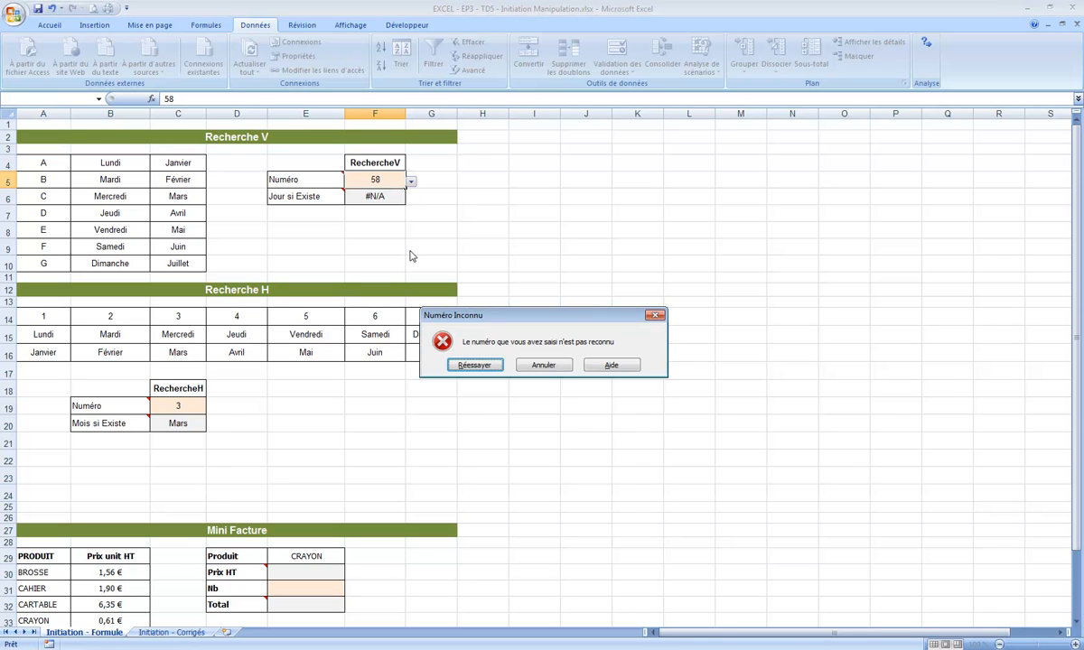
left_click_drag(450, 321, 466, 166)
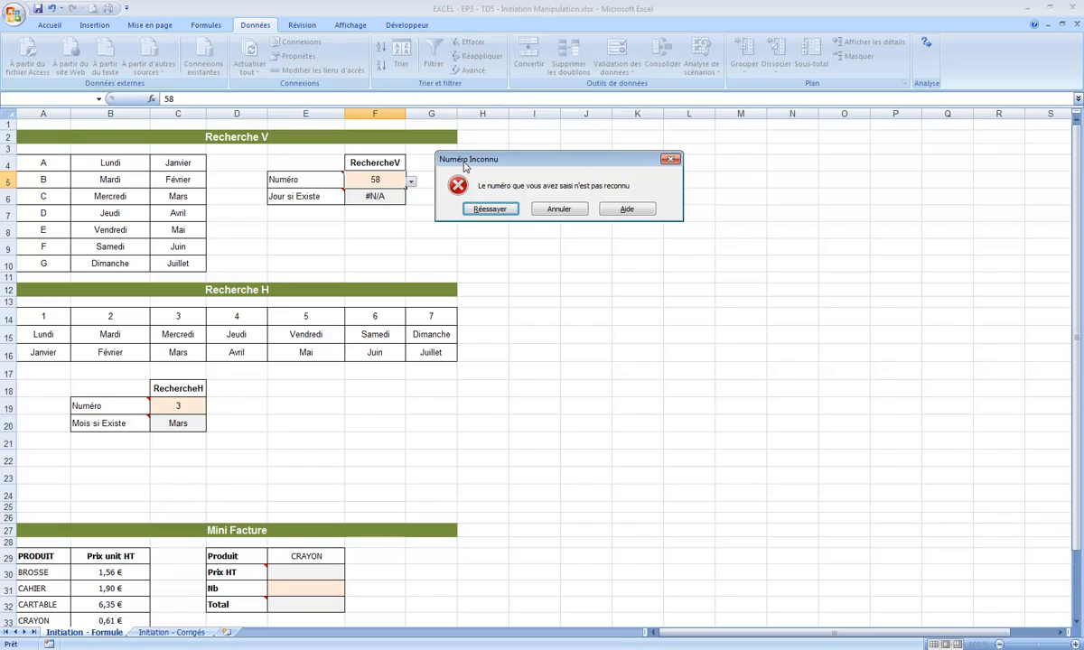